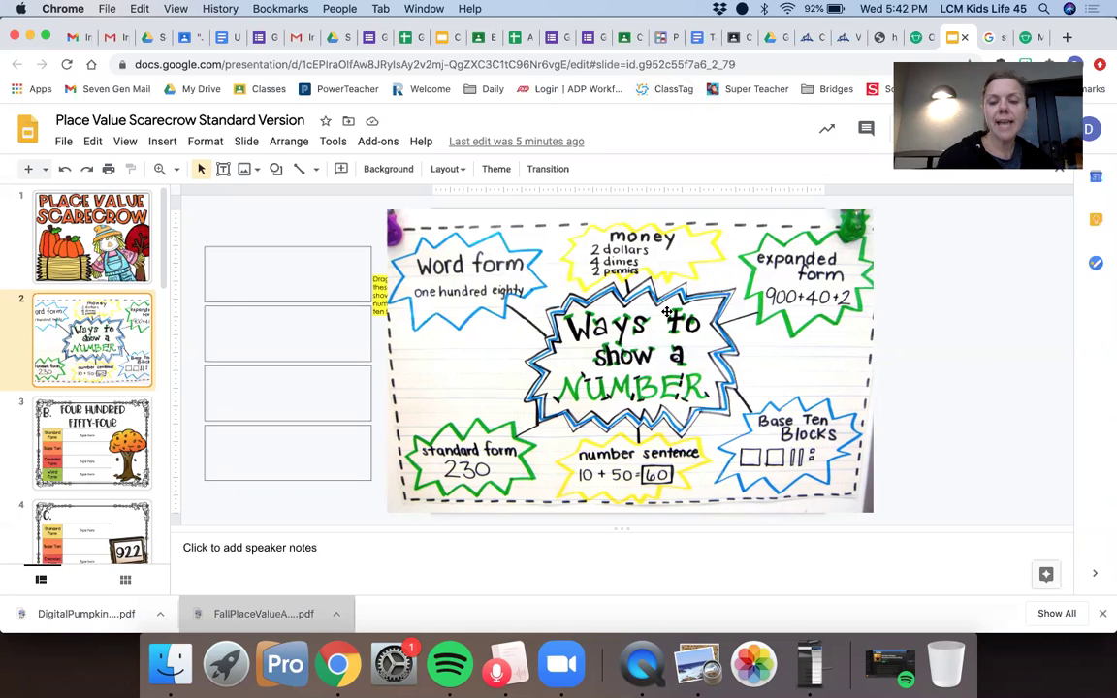
Step: Shrink the "Ways to show a NUMBER" chart image on slide A and move it beside the answer table, clear of the answer cells
left_click(412, 228)
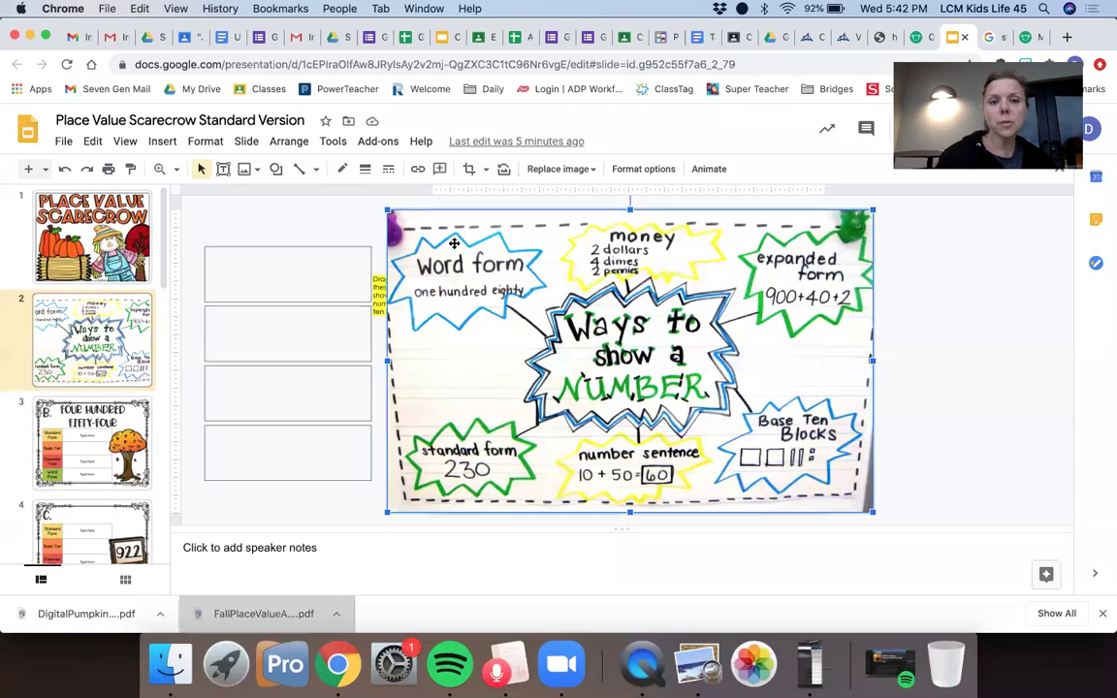
left_click_drag(387, 210, 535, 304)
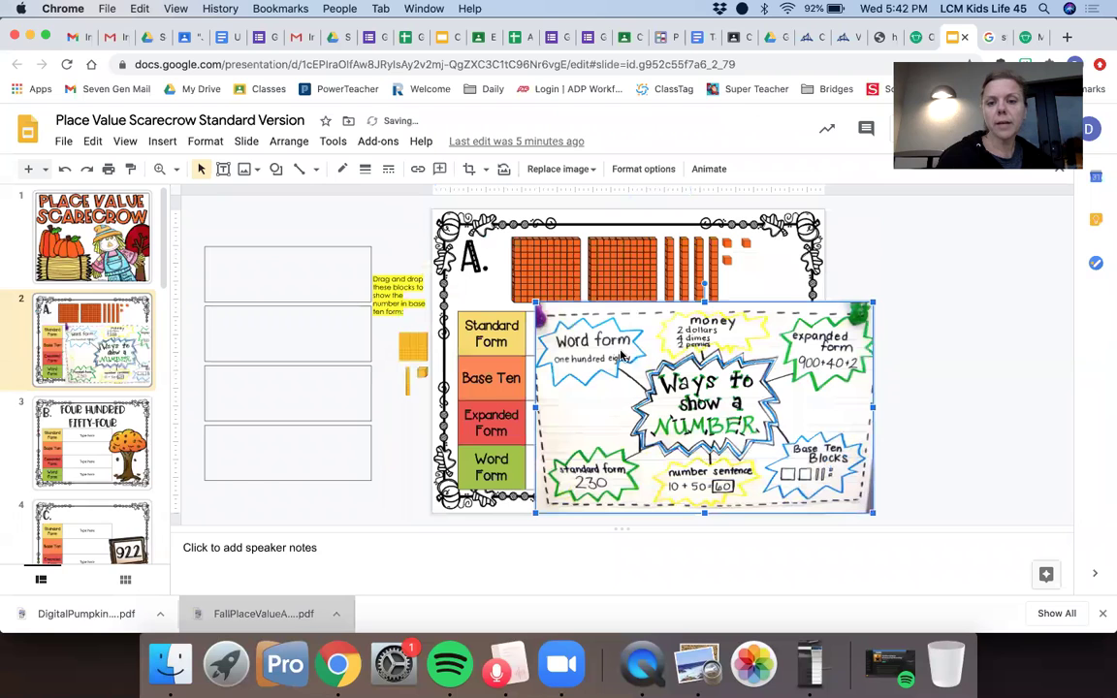
left_click_drag(557, 354, 853, 280)
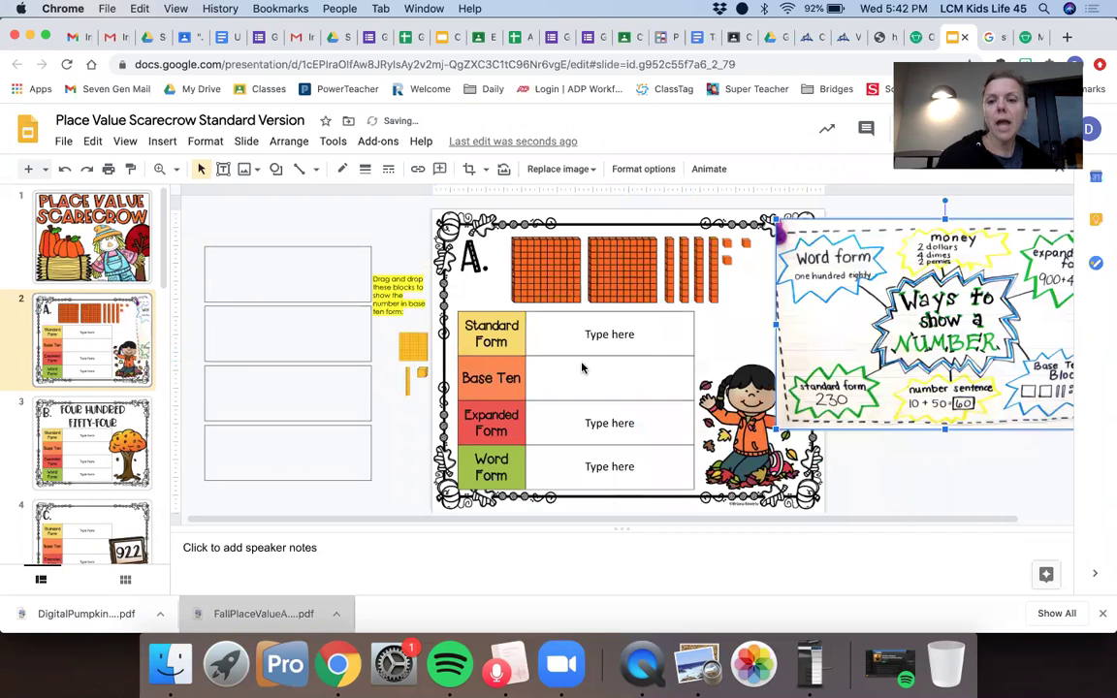
left_click_drag(914, 299, 809, 318)
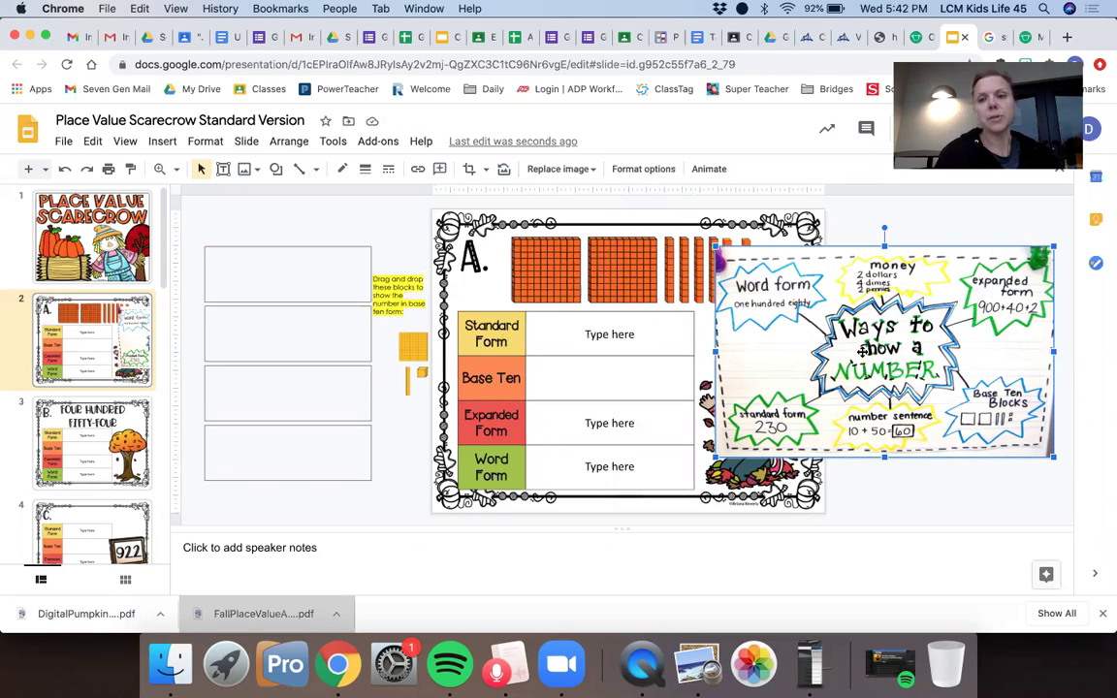
left_click_drag(852, 352, 863, 403)
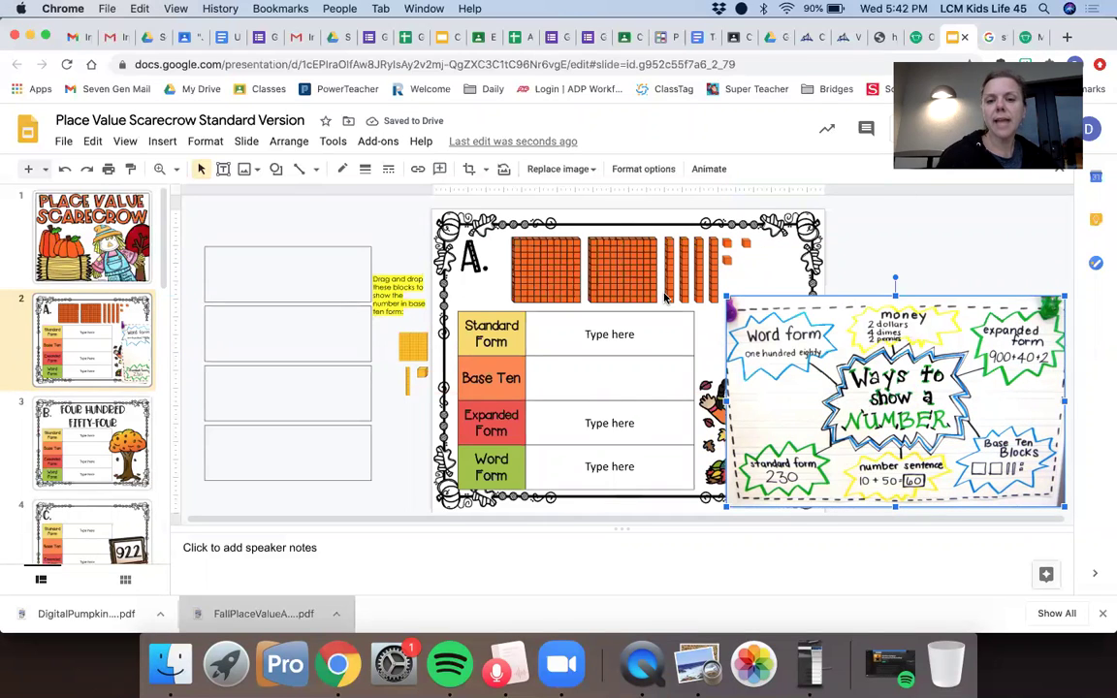
Step: Replace the placeholder text in slide A's Standard Form row with 243
left_click(608, 334)
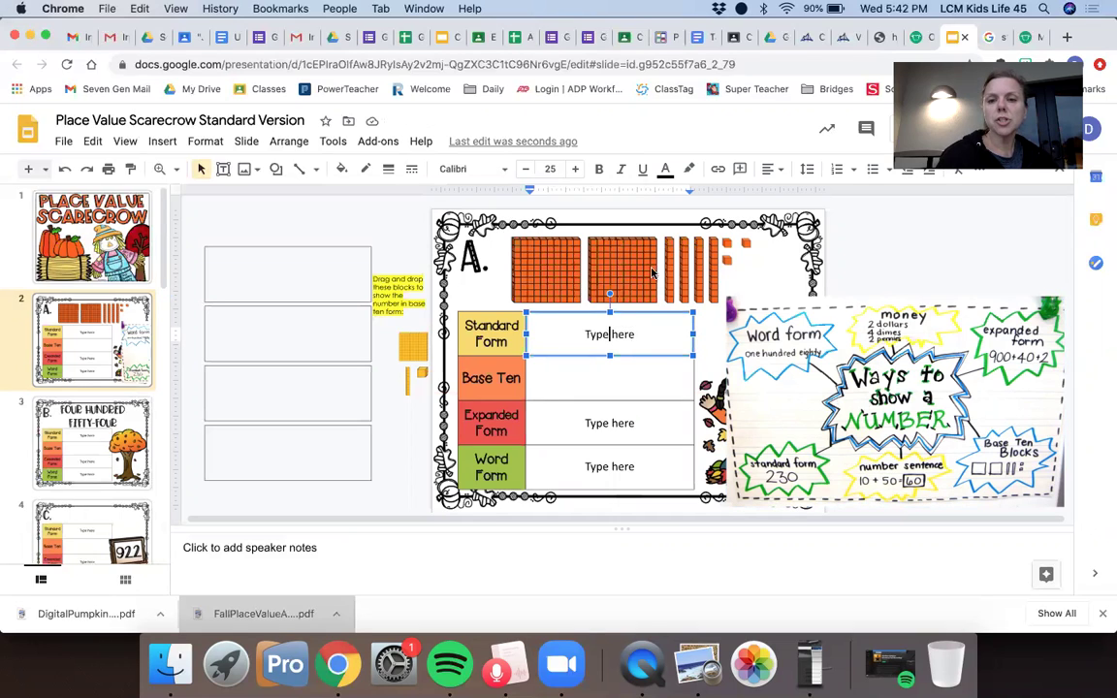
left_click_drag(639, 336, 562, 335)
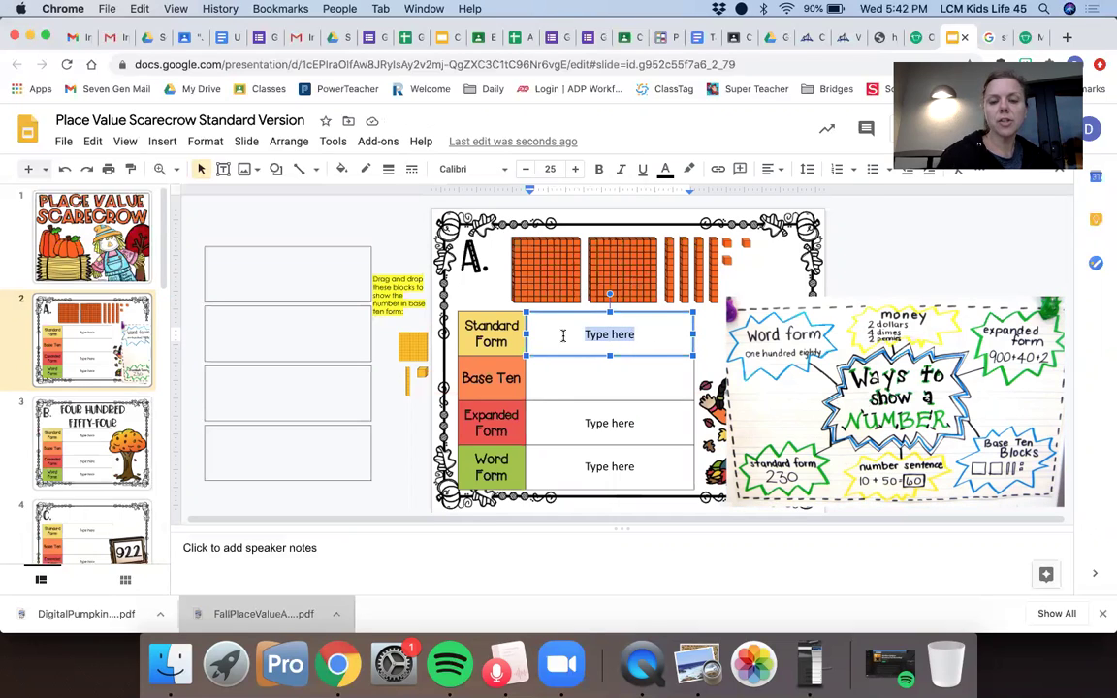
type("2")
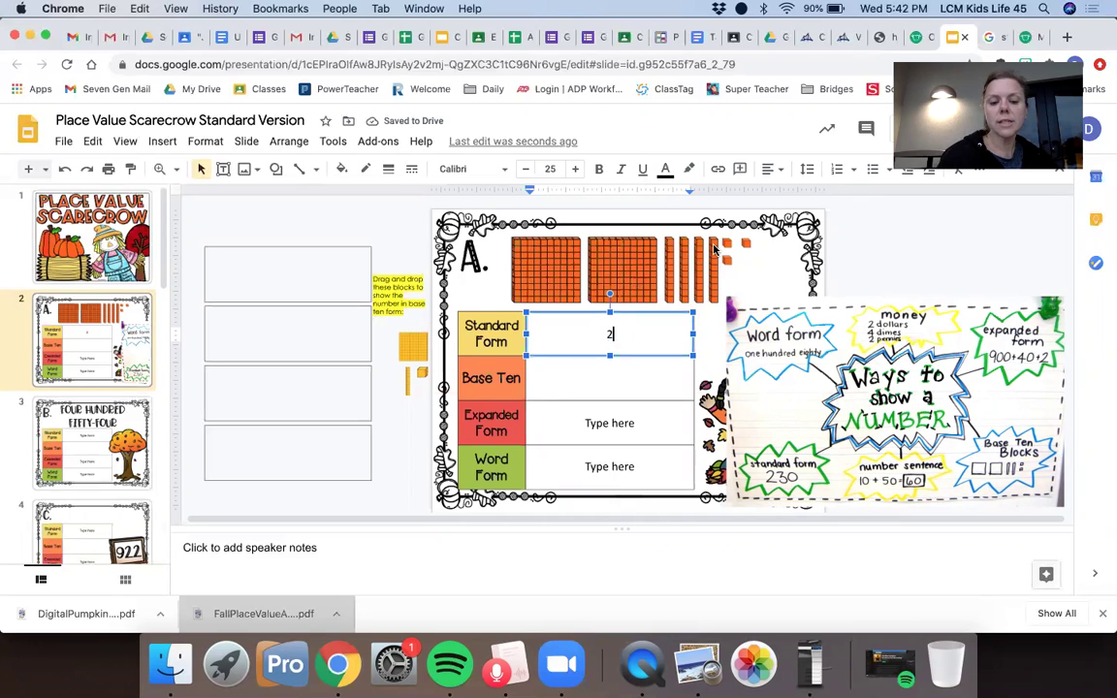
type("4")
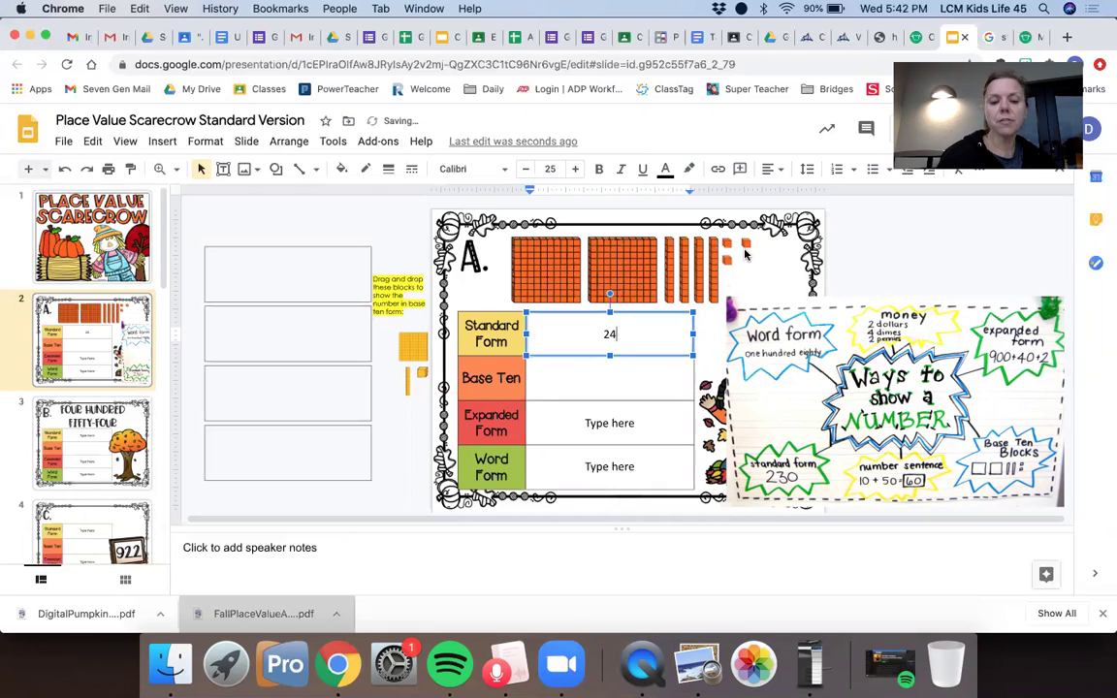
type("3")
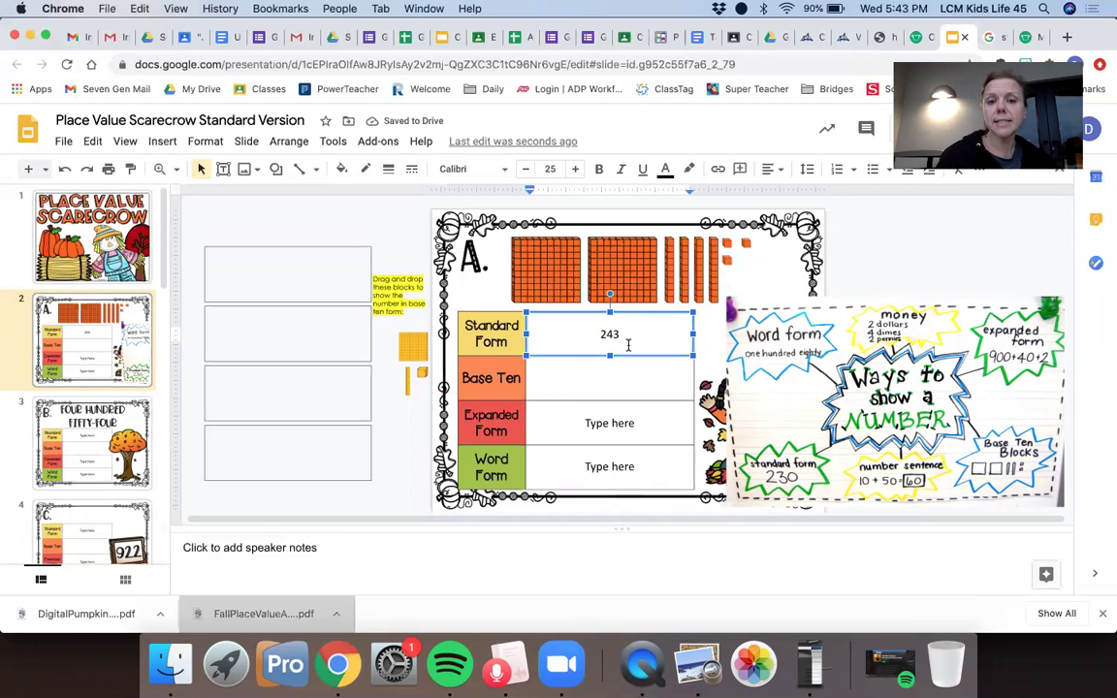
Step: Fill slide A's Base Ten row with two hundreds flats, four tens rods and three ones cubes from the spare blocks
left_click(609, 374)
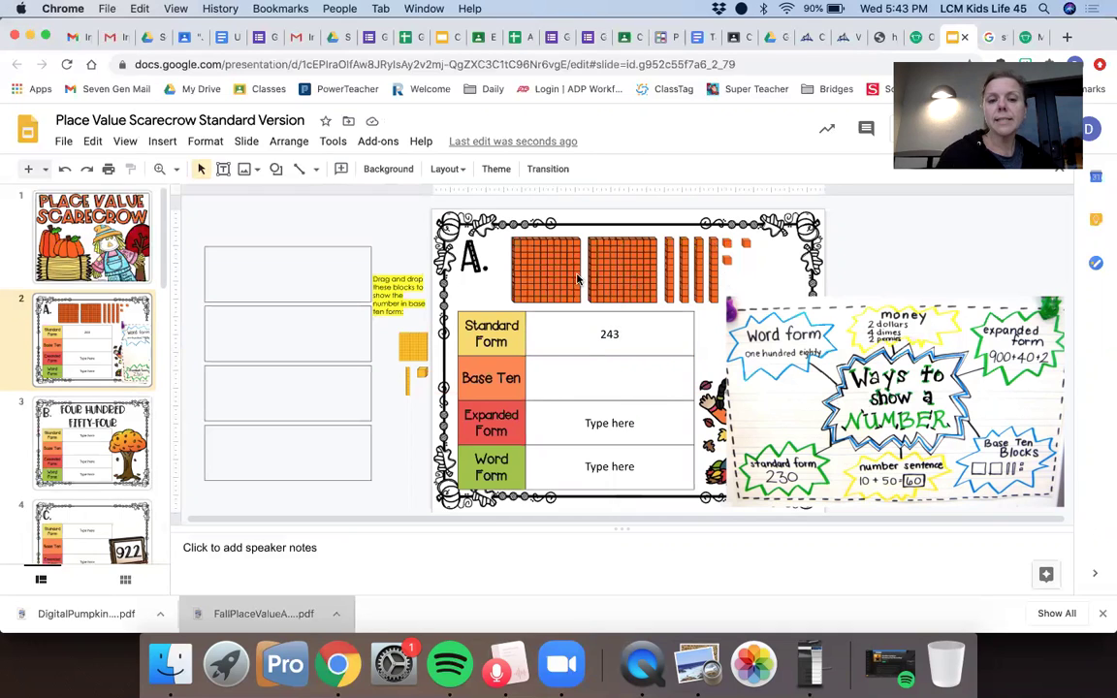
left_click(412, 348)
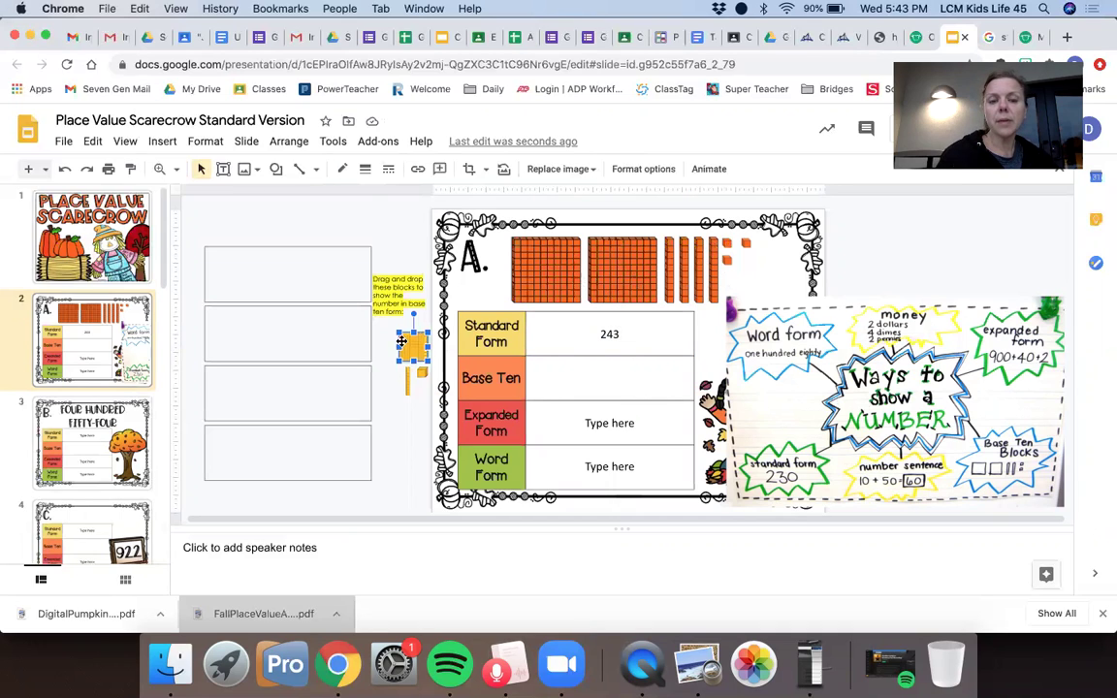
left_click_drag(409, 344, 587, 380)
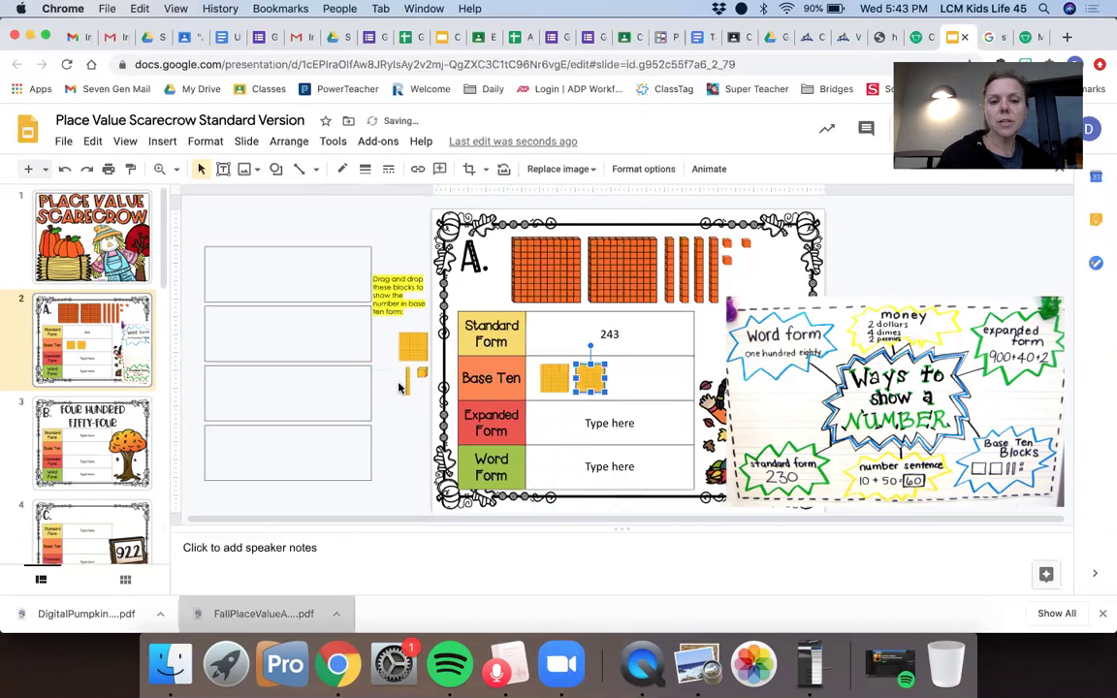
left_click_drag(406, 385, 613, 381)
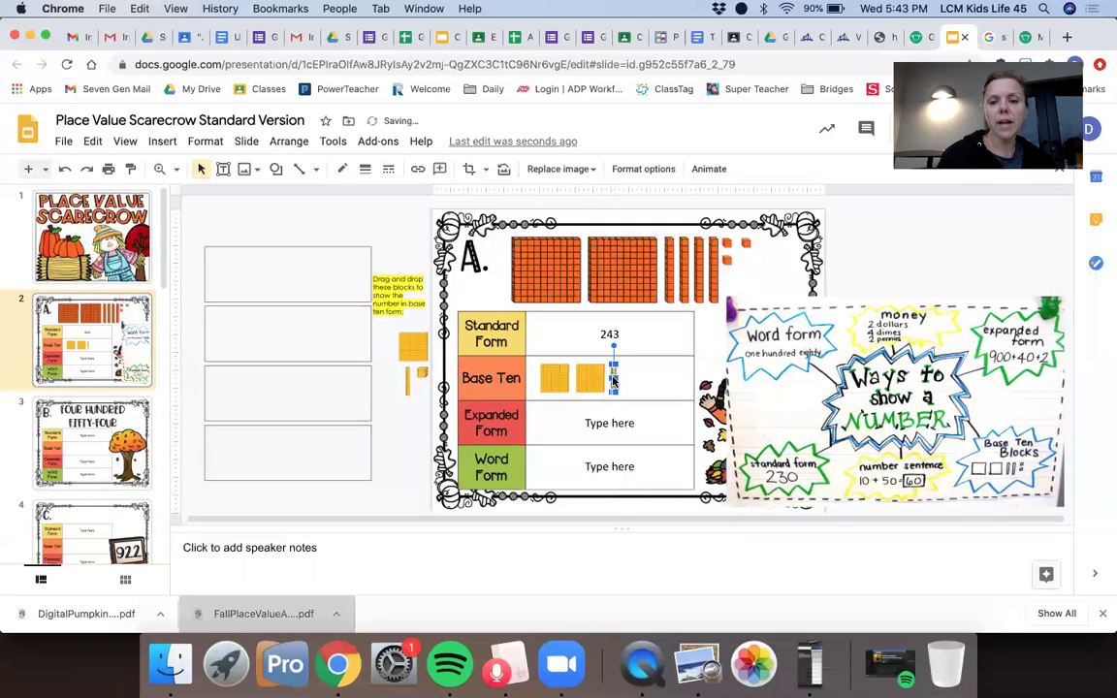
left_click_drag(408, 380, 626, 380)
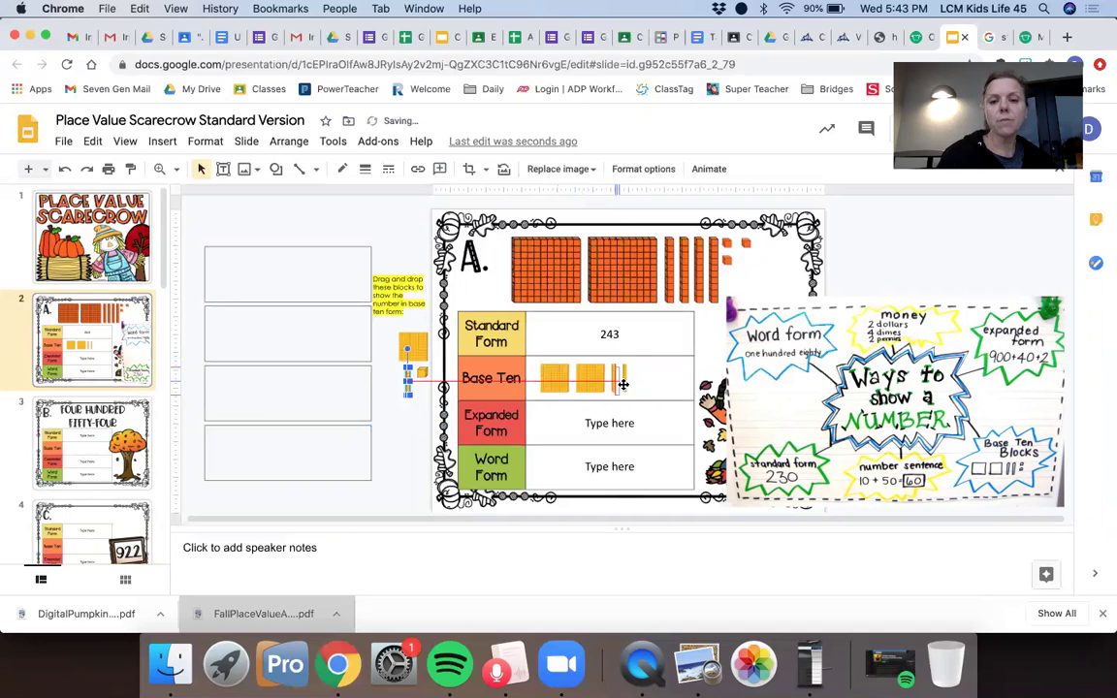
left_click_drag(408, 373, 642, 378)
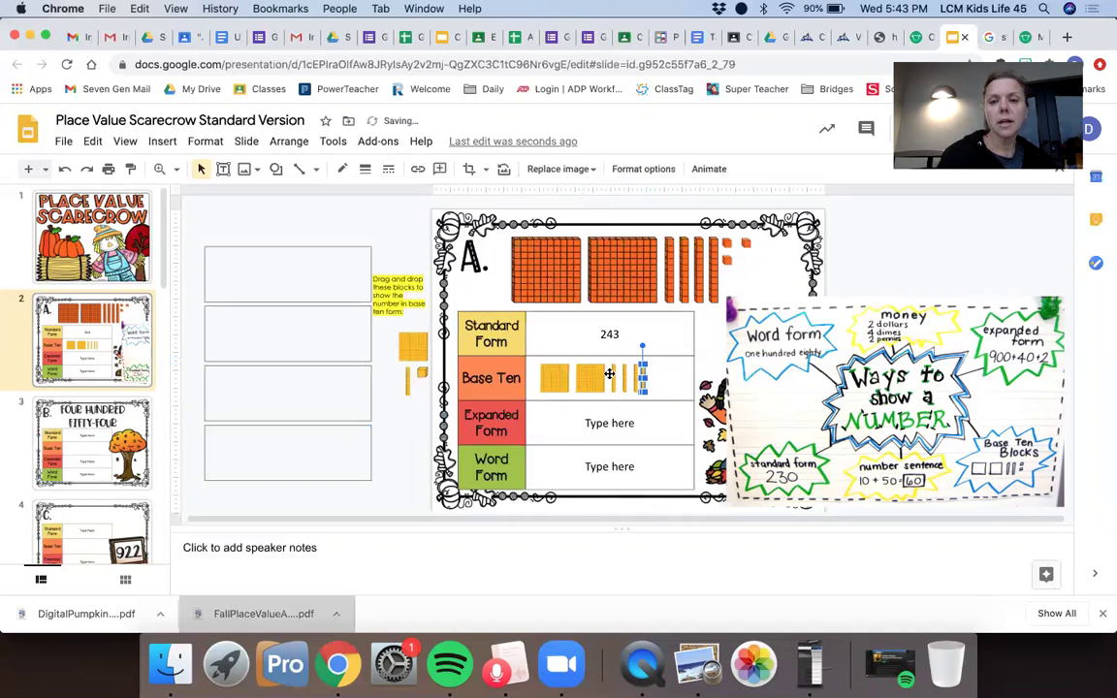
left_click_drag(422, 372, 652, 371)
left_click_drag(424, 372, 658, 381)
left_click_drag(419, 376, 657, 388)
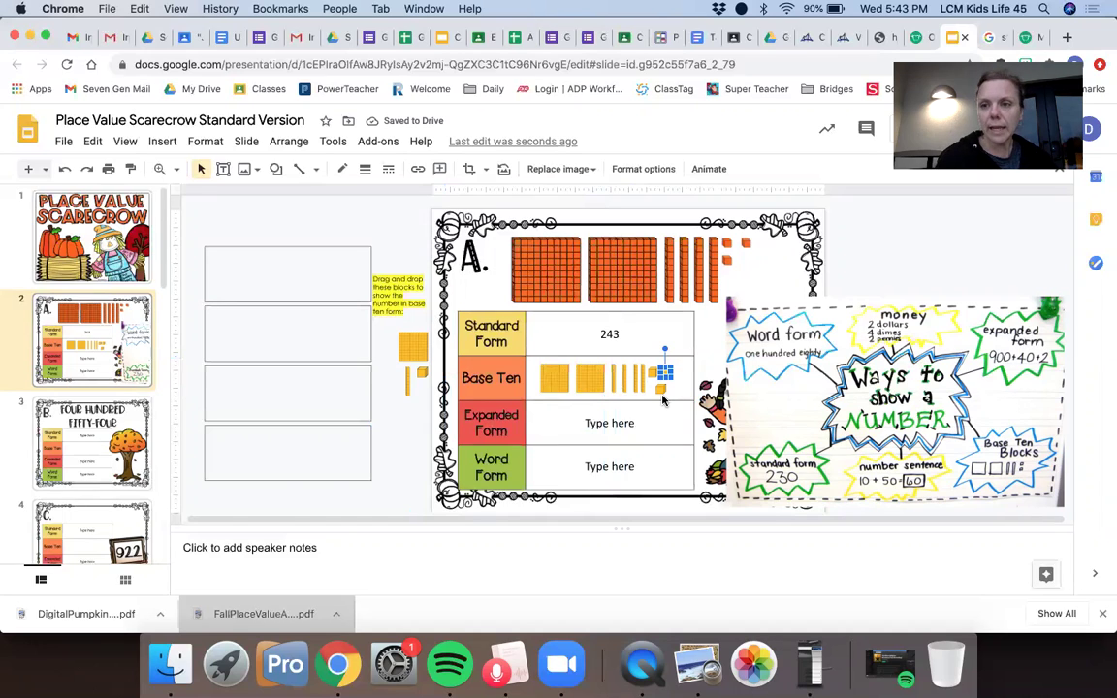
Step: Replace the placeholder text in slide A's Expanded Form row with "200 + 40 + 3"
left_click(609, 423)
triple_click(609, 423)
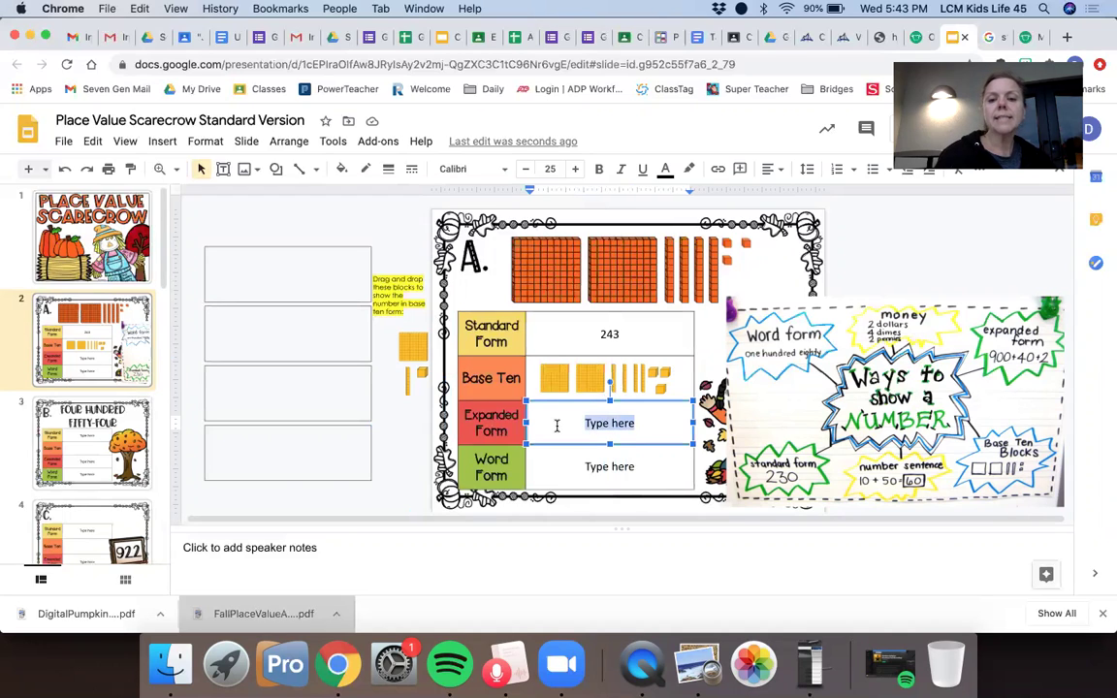
key("BackSpace")
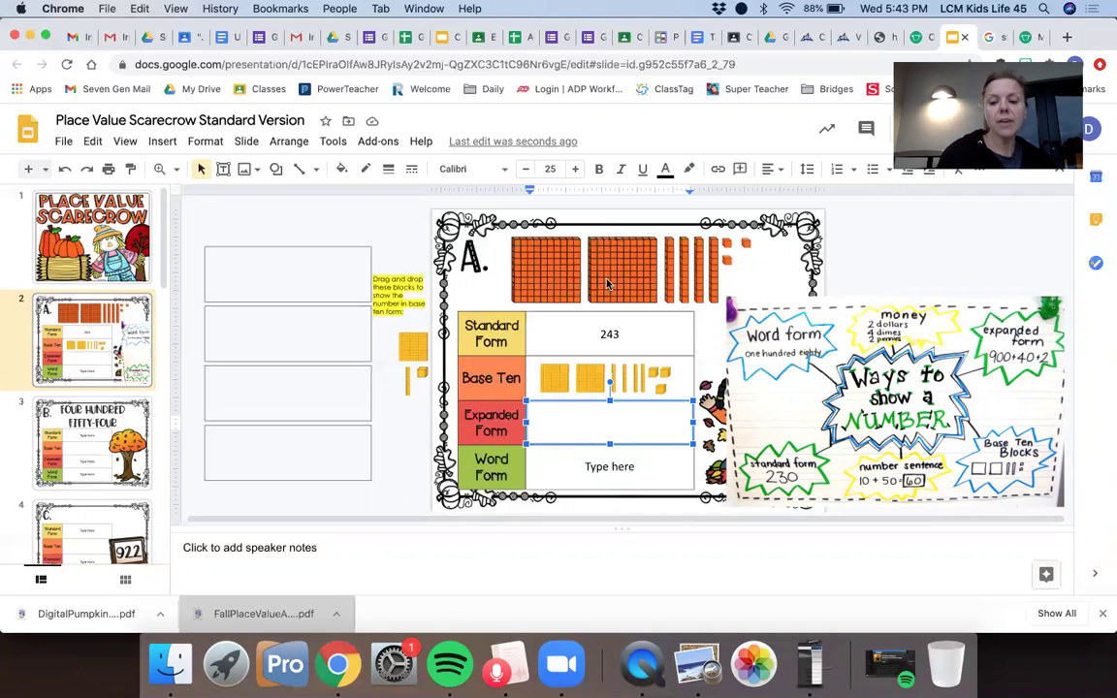
type("200")
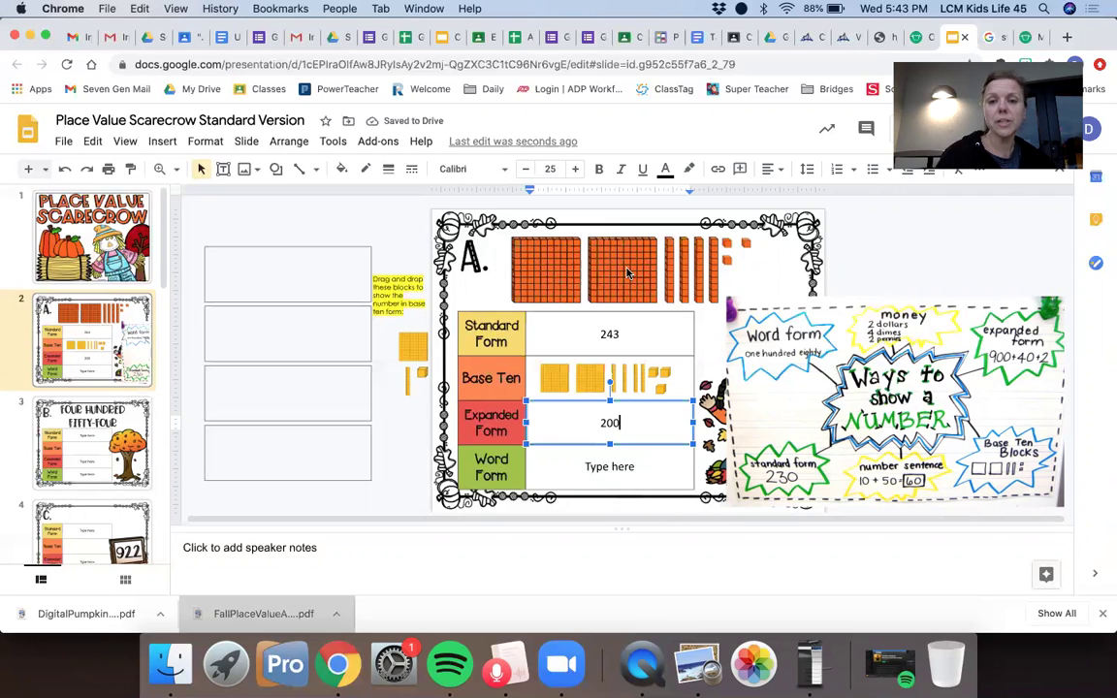
type("+")
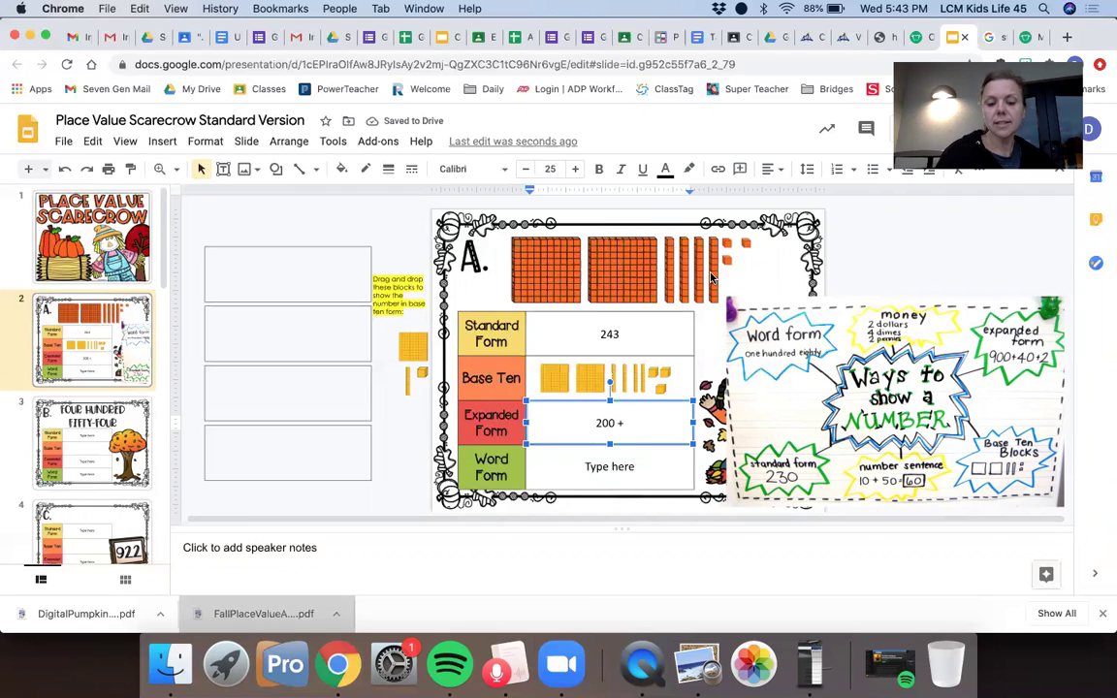
type(" 40 + 3")
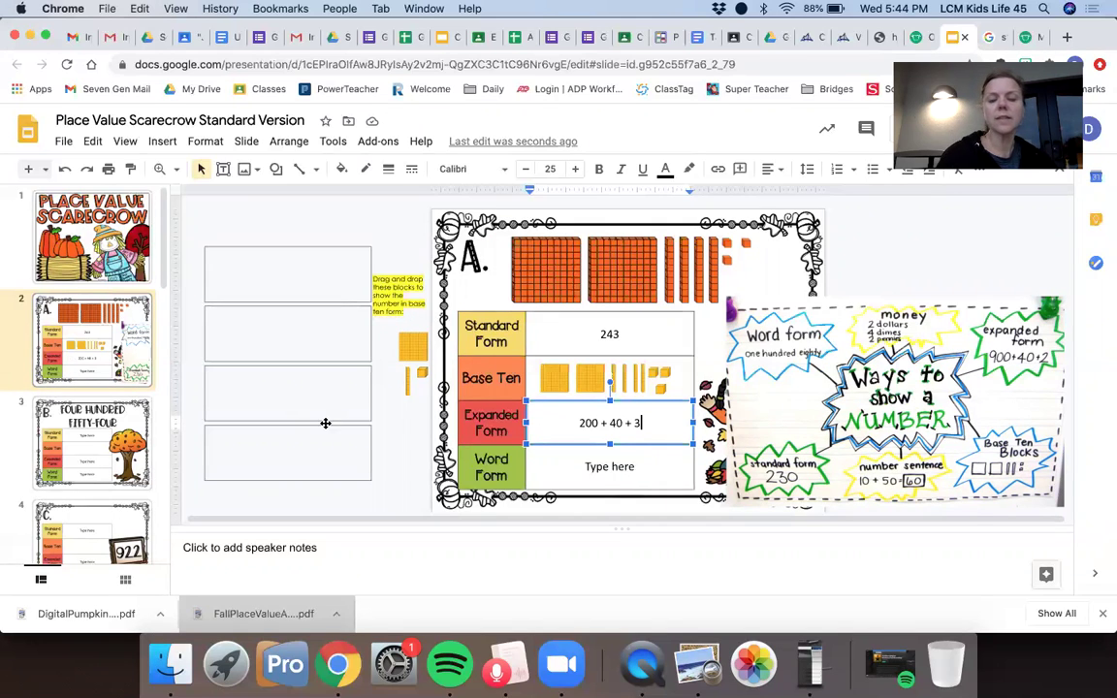
Step: Replace the placeholder text in slide A's Word Form row with "Two hundred and forty three"
left_click_drag(632, 466, 520, 469)
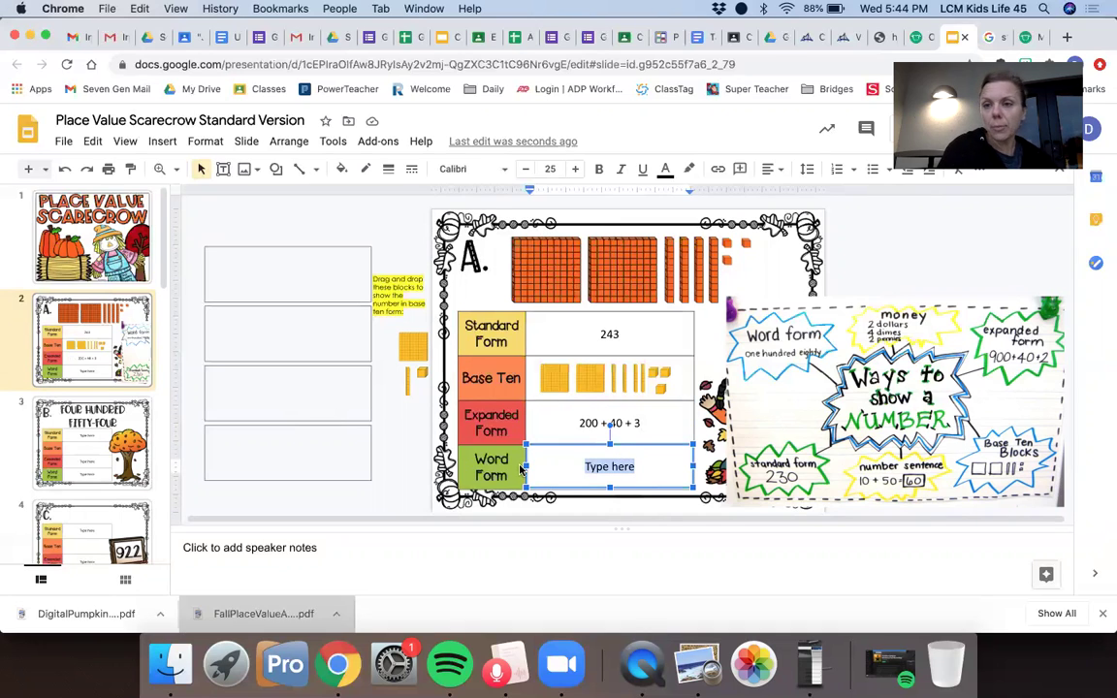
type("Two hundre")
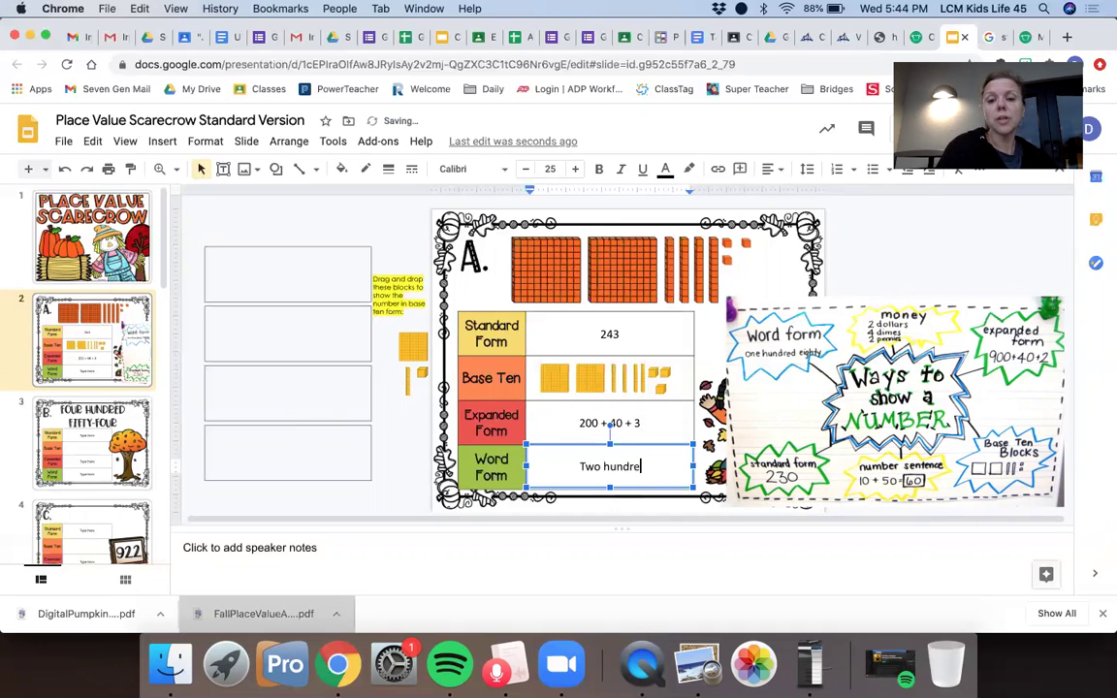
type("d and forty three")
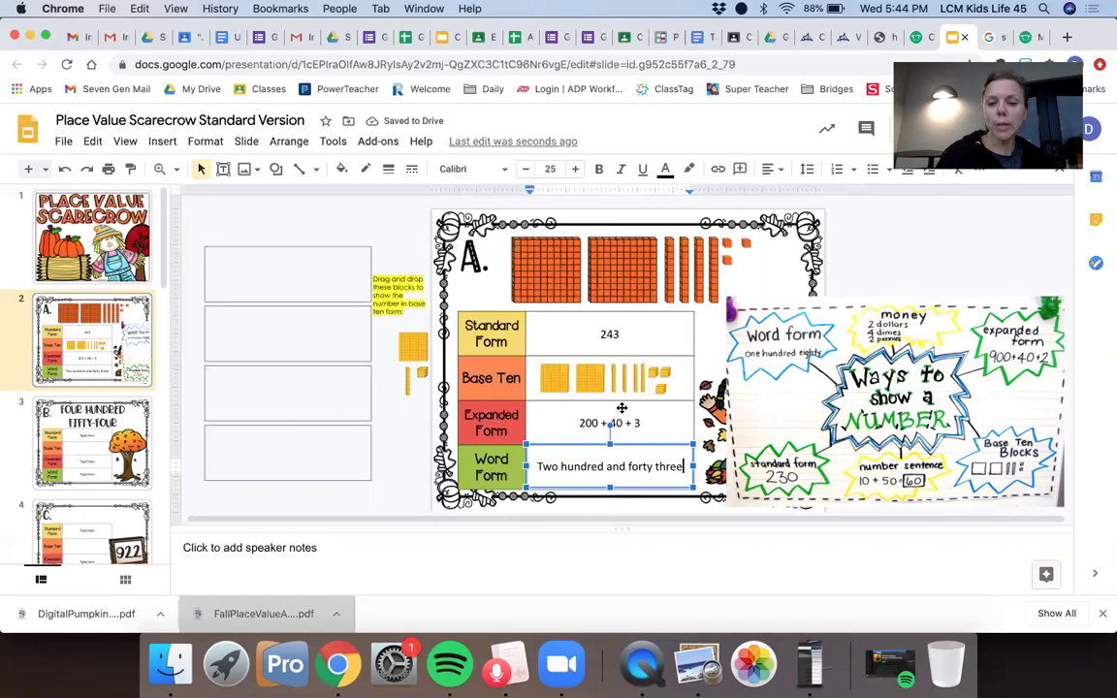
Step: On slide B, replace the Word Form row's placeholder text with "Four hundred and fifty four"
left_click(65, 450)
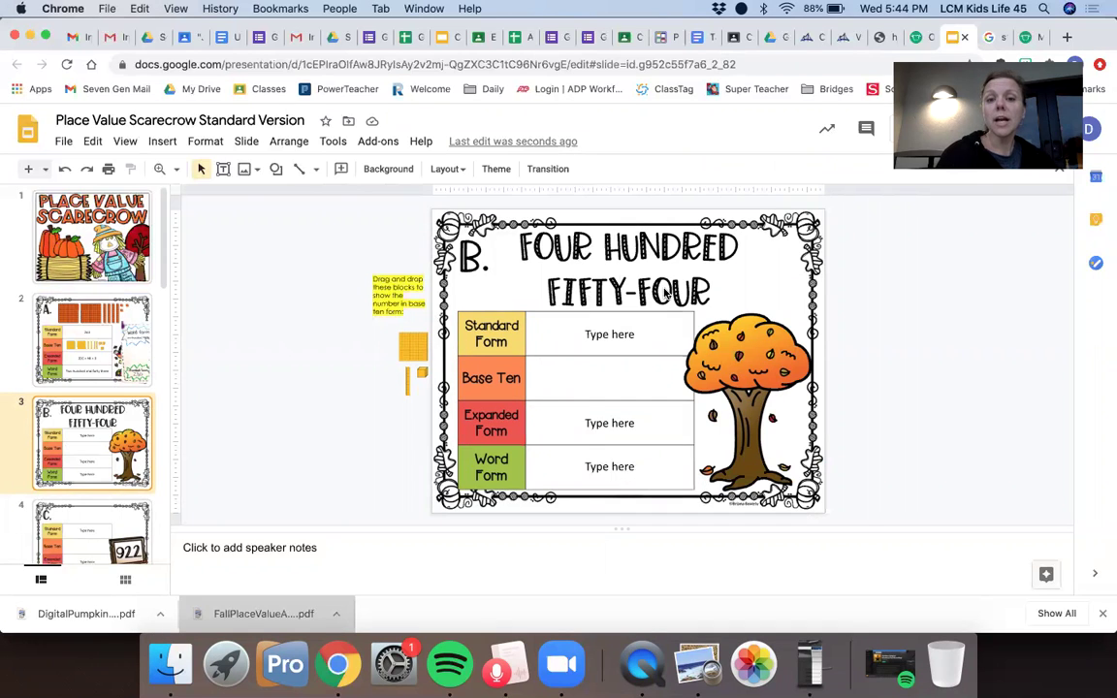
left_click(603, 465)
triple_click(638, 466)
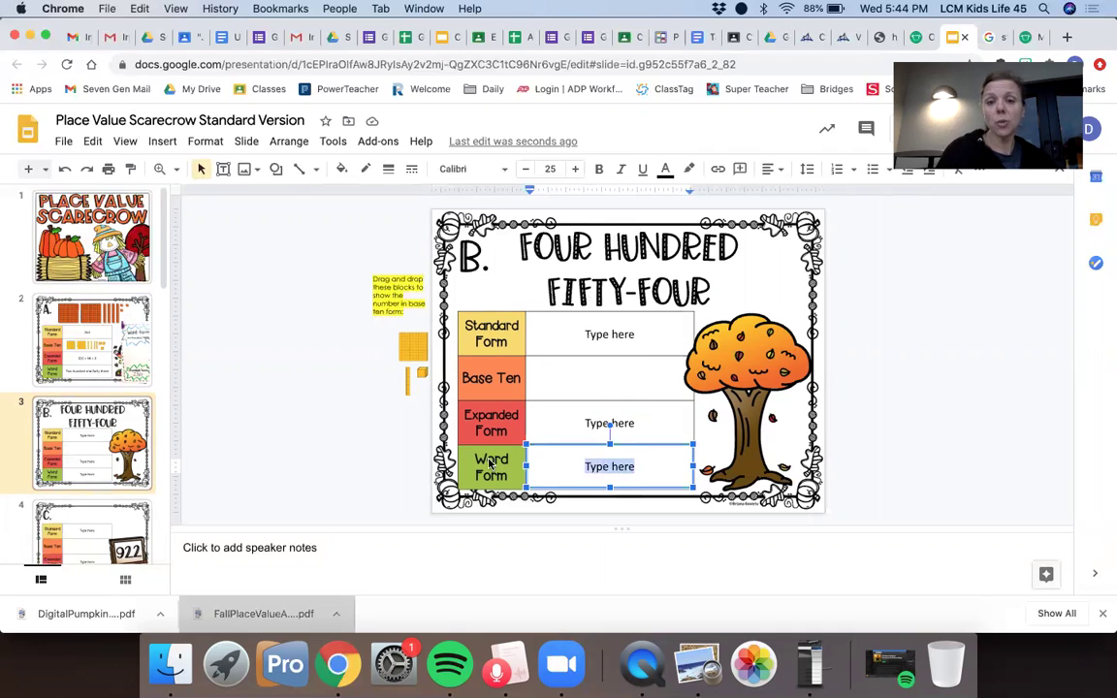
type("Four hundred a")
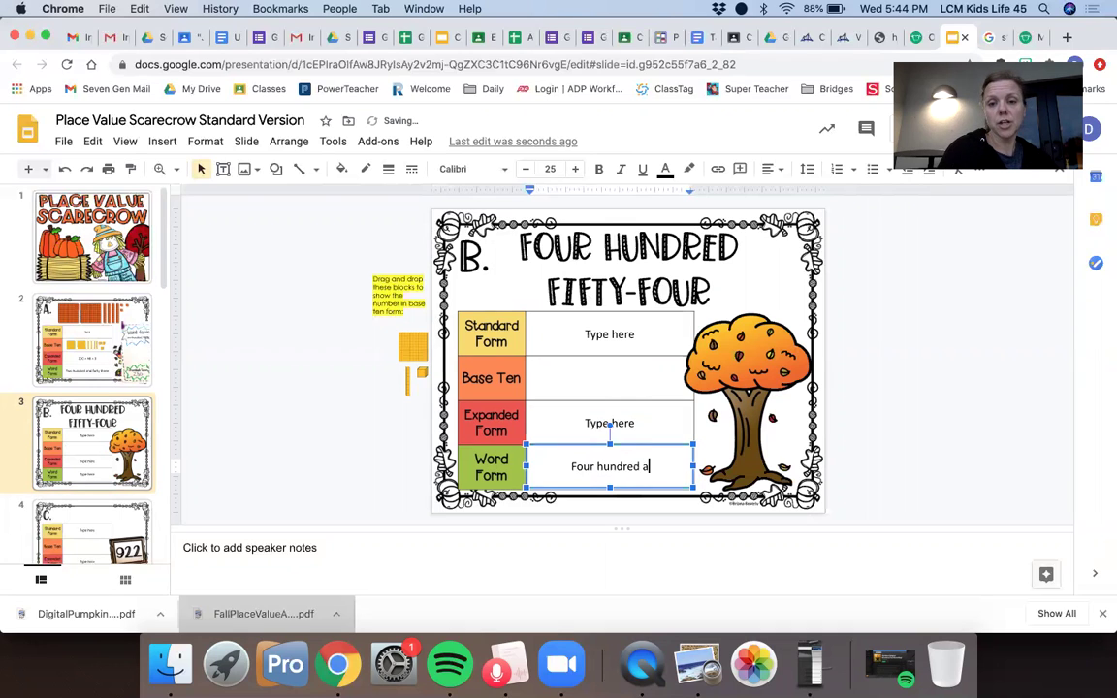
type("nd fifty four")
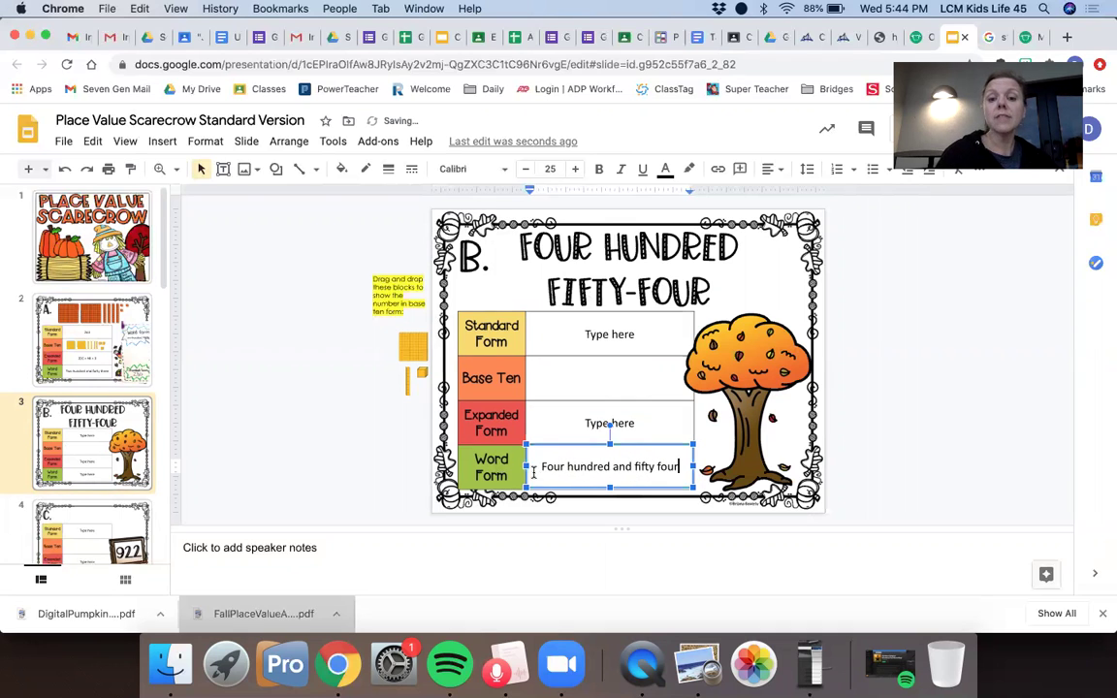
Step: Replace the placeholder text in slide B's Standard Form row with 454
left_click(413, 346)
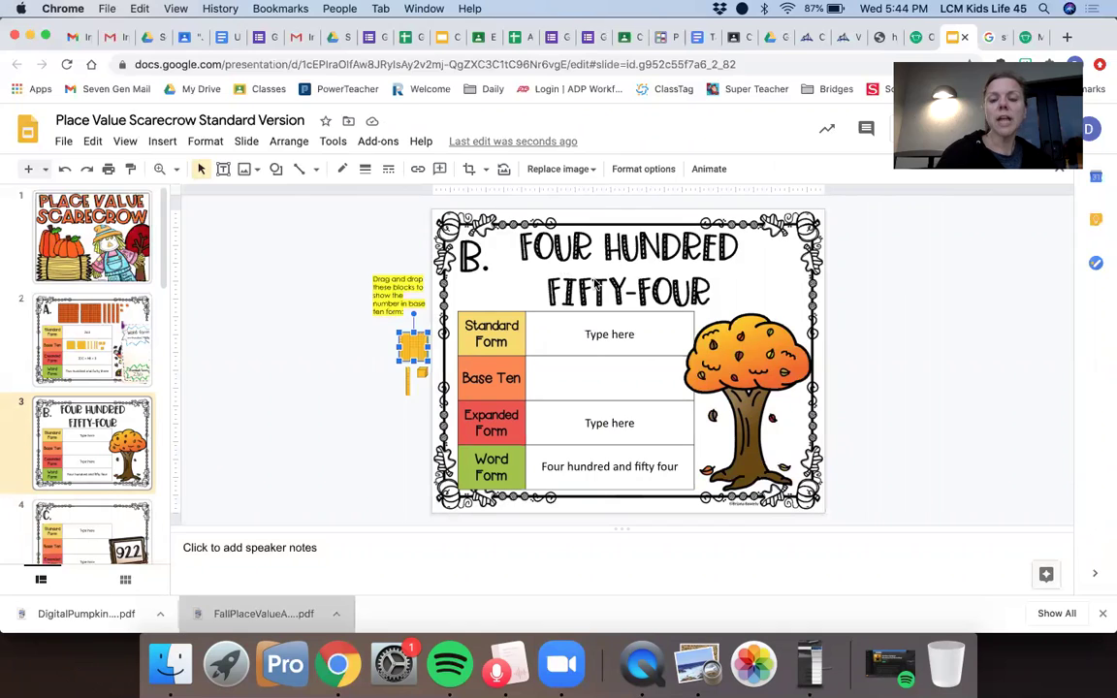
triple_click(615, 332)
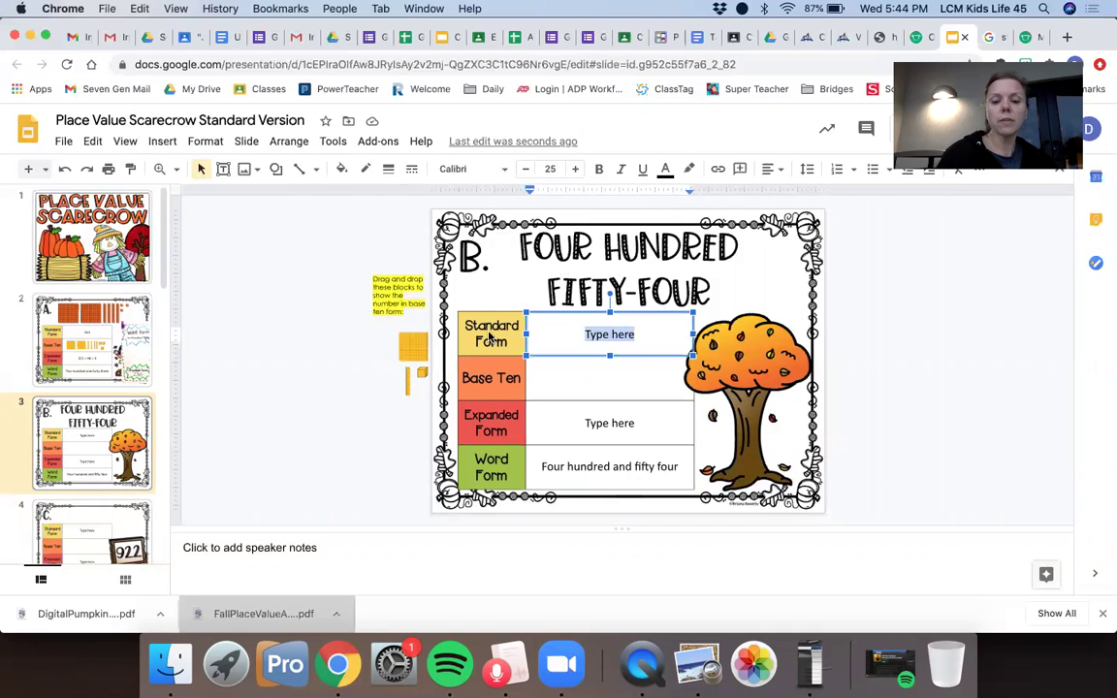
type("454")
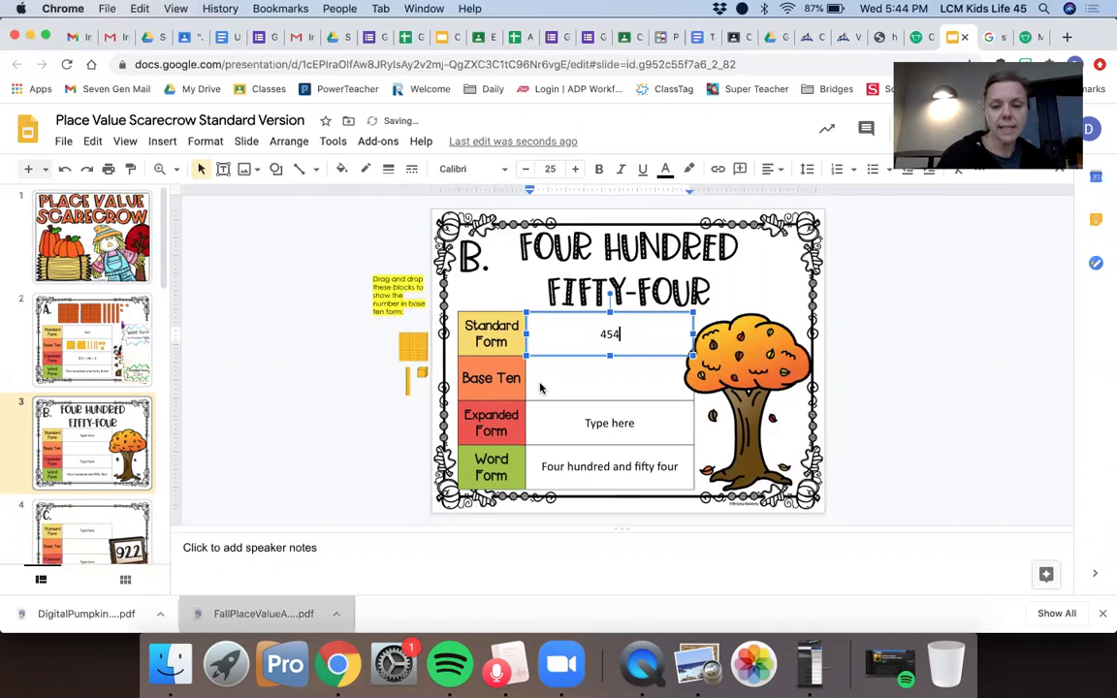
Step: Place four hundreds blocks in the Base Ten row of slide B
left_click(540, 387)
left_click_drag(411, 346, 600, 373)
left_click_drag(411, 346, 593, 378)
Step: Add five tens rods beside the hundreds blocks in slide B's Base Ten row
left_click_drag(407, 376, 626, 374)
left_click_drag(411, 377, 635, 380)
left_click_drag(411, 388, 652, 380)
left_click_drag(407, 385, 640, 376)
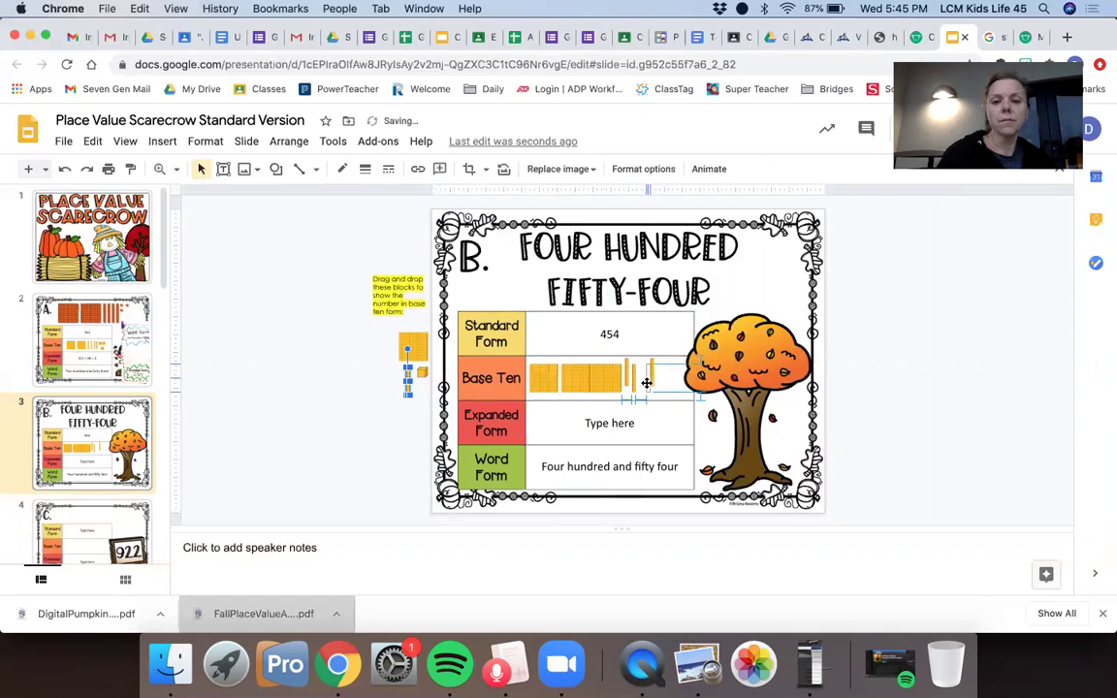
left_click_drag(405, 372, 688, 379)
Step: Add four ones cubes after the tens rods in slide B's Base Ten row
left_click_drag(419, 372, 681, 360)
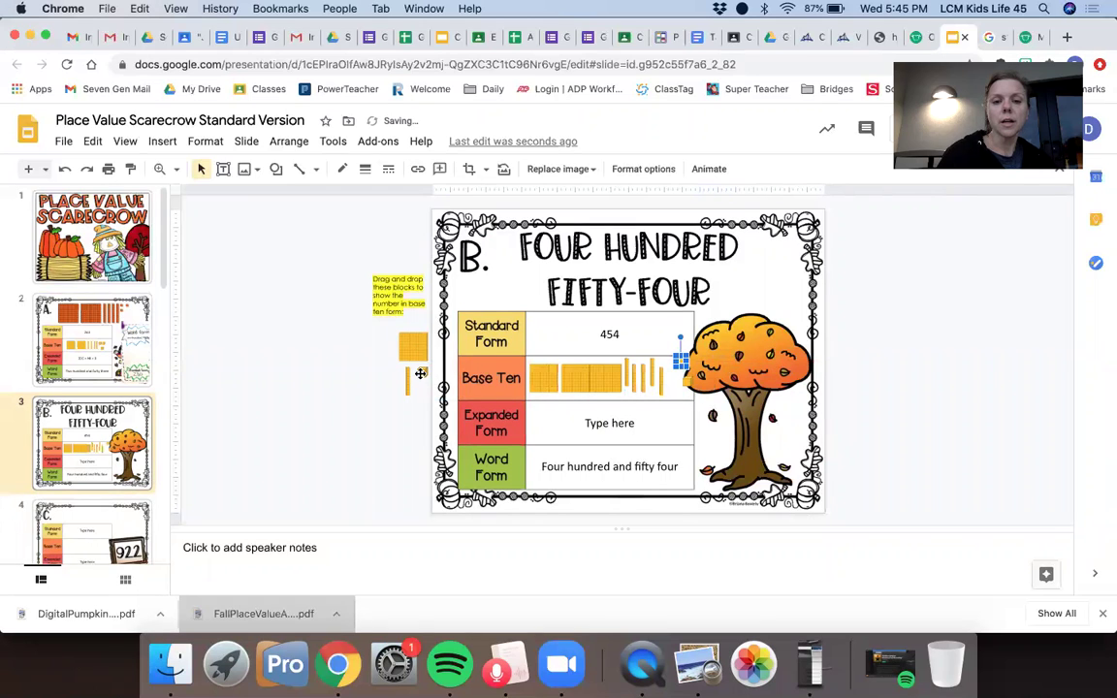
left_click_drag(422, 372, 672, 372)
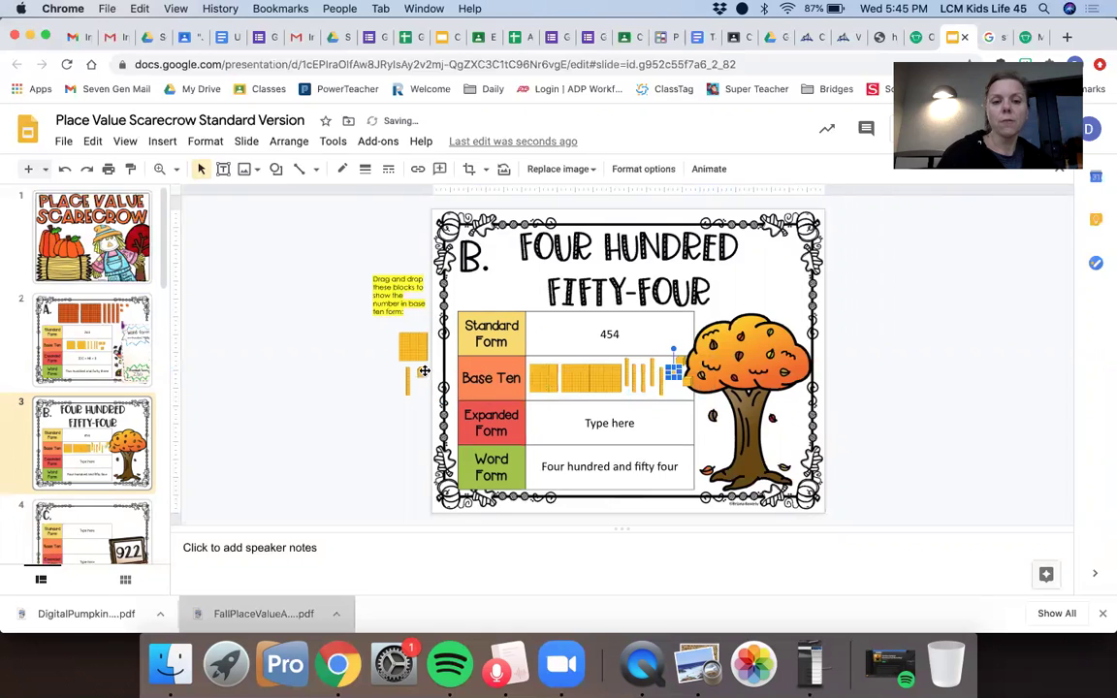
left_click_drag(418, 371, 667, 378)
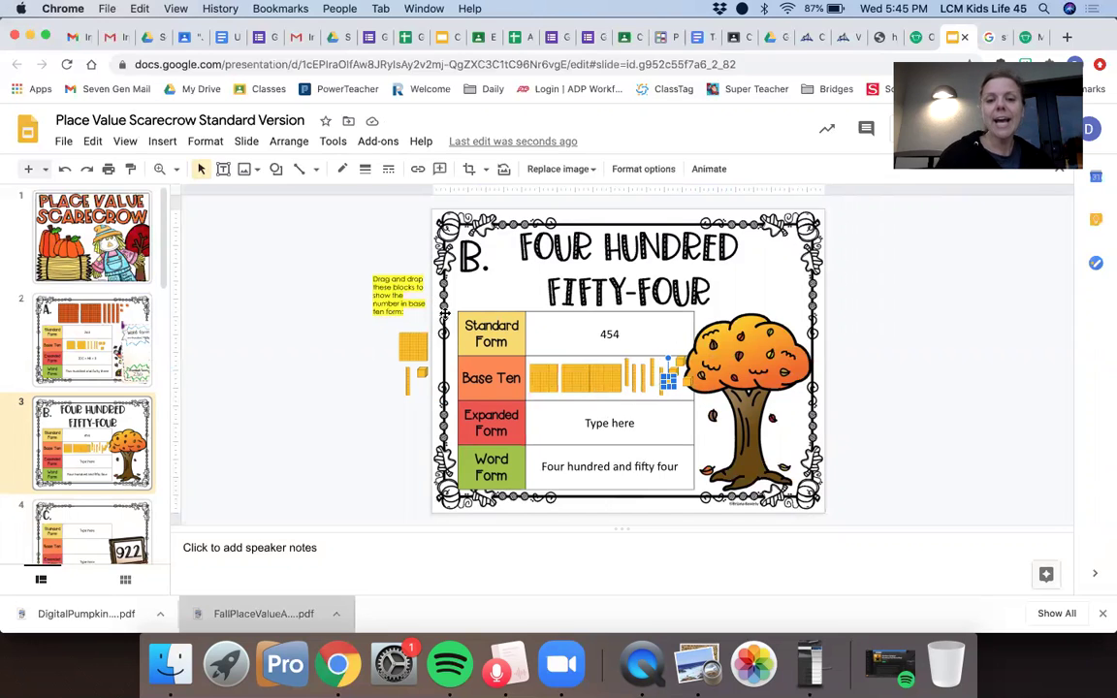
Step: Separate the overlapping hundreds blocks in slide B's Base Ten row, moving one partly over the row label
triple_click(603, 424)
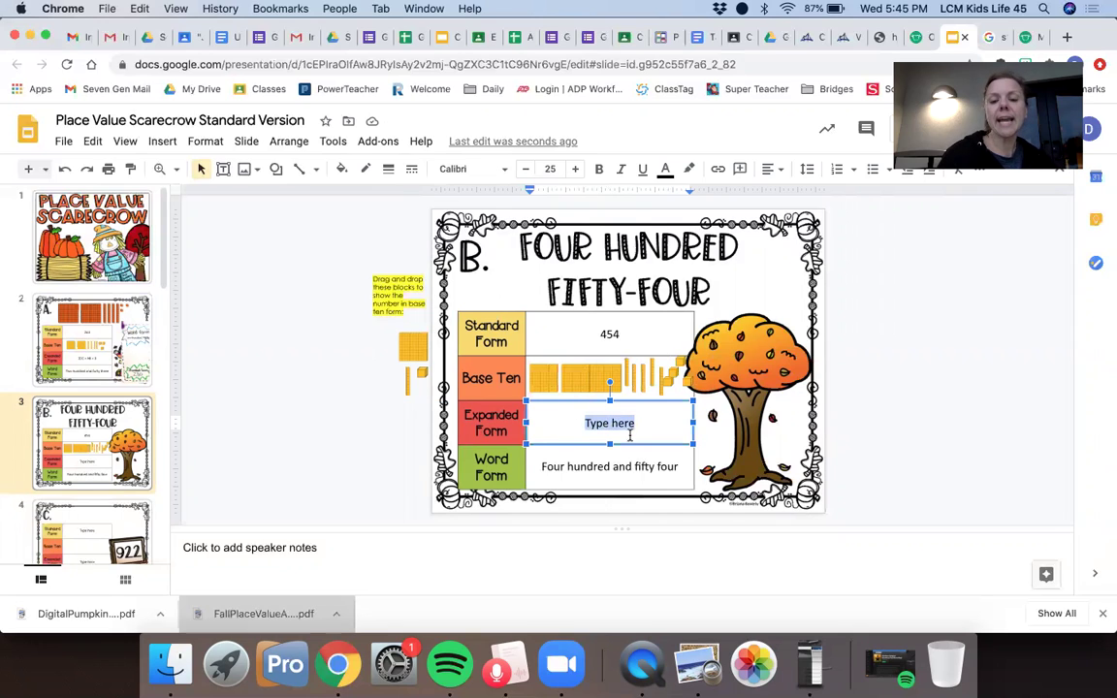
left_click(587, 385)
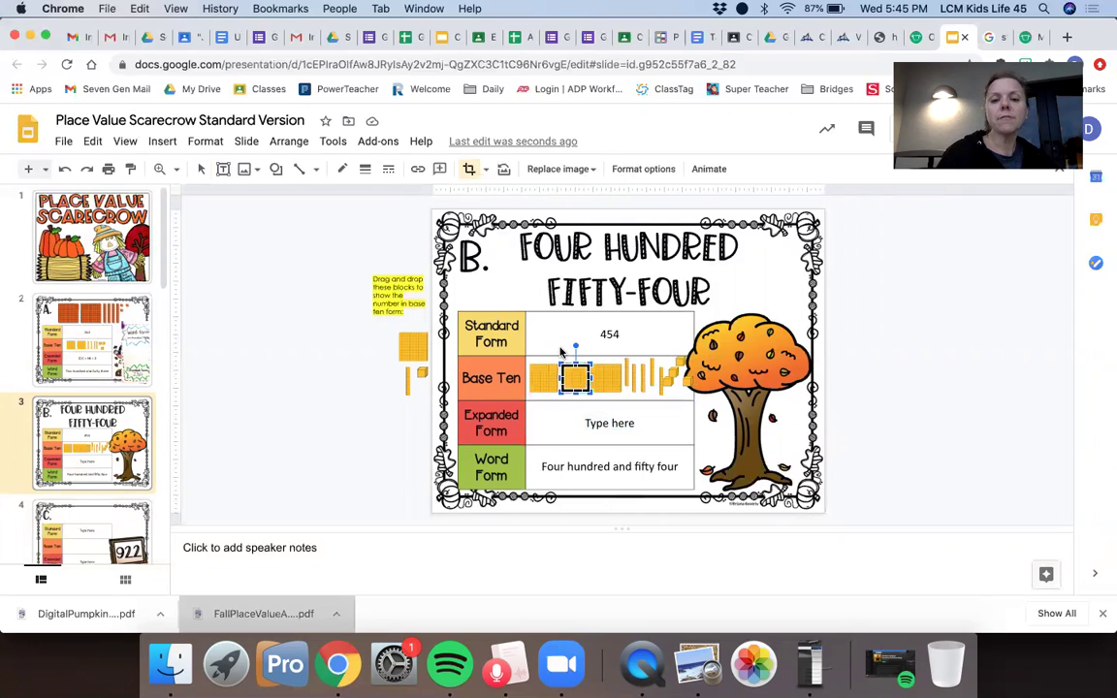
key("Escape")
left_click_drag(566, 379, 530, 380)
left_click_drag(600, 375, 501, 386)
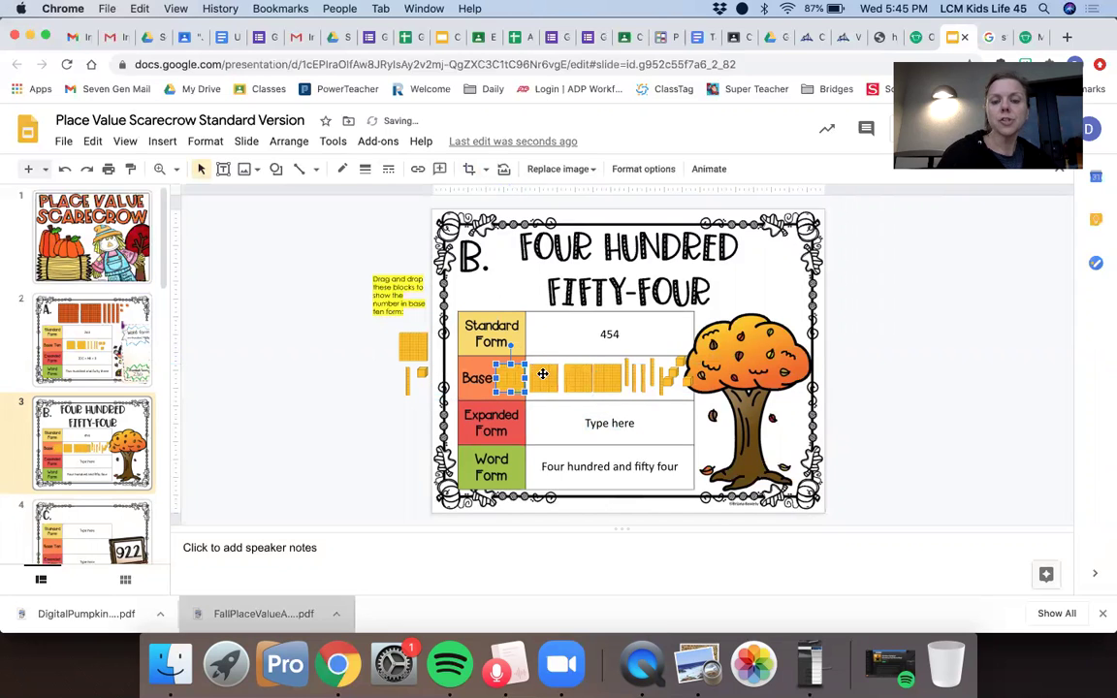
Step: Replace the placeholder text in slide B's Expanded Form row with "400 + 50 + 4"
triple_click(620, 428)
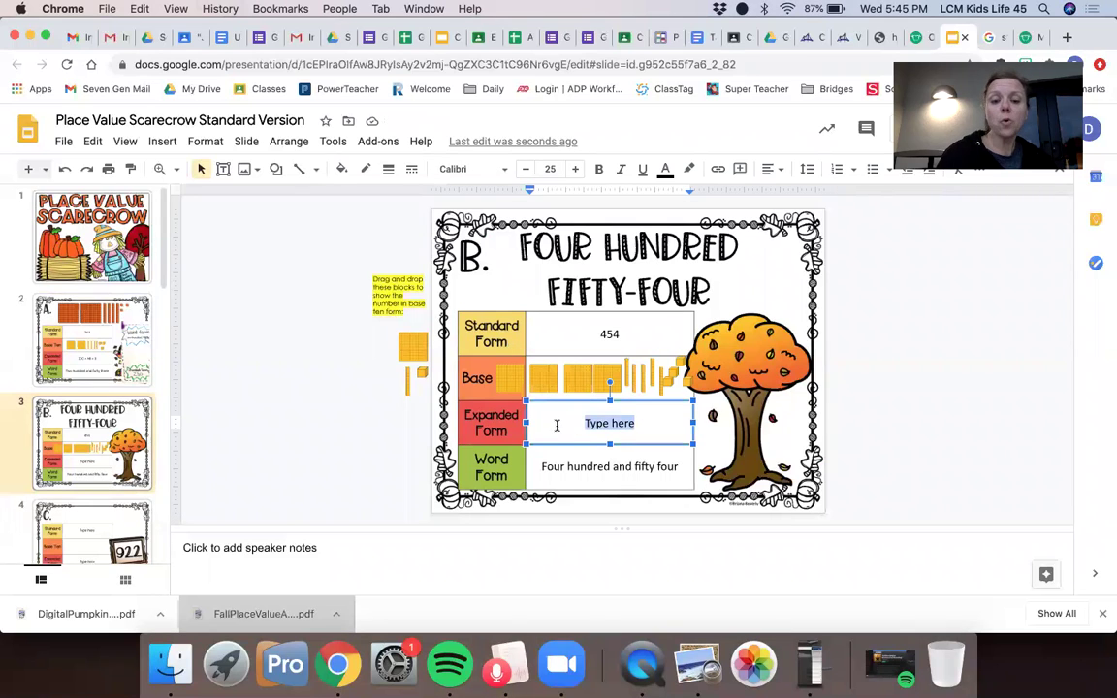
type("400")
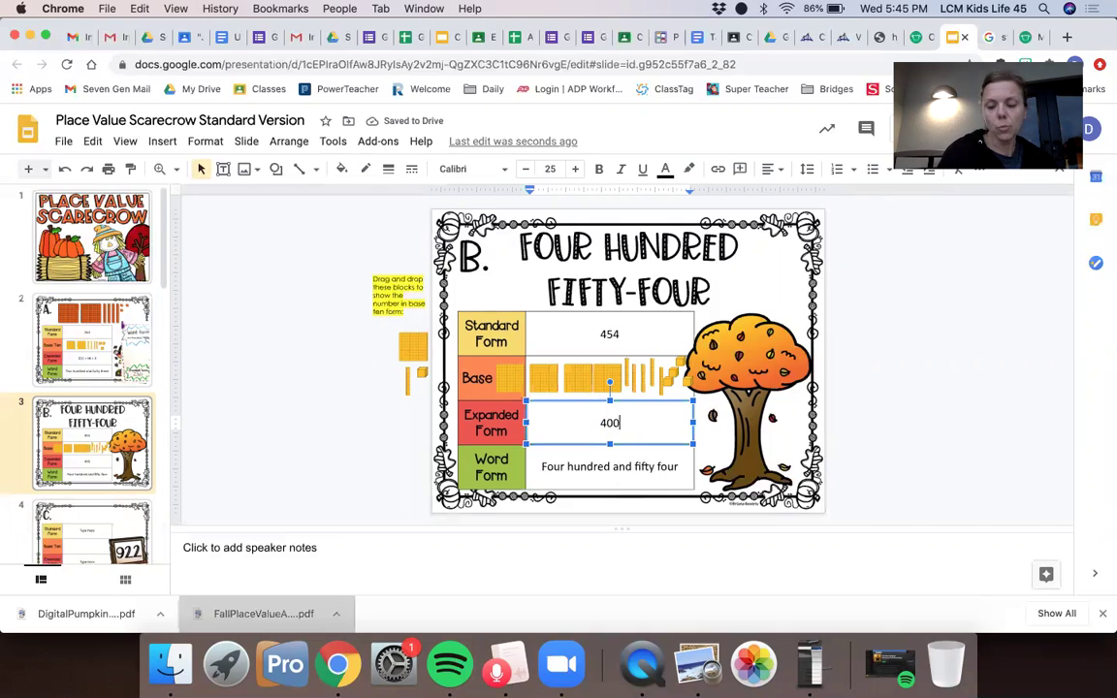
type(" +")
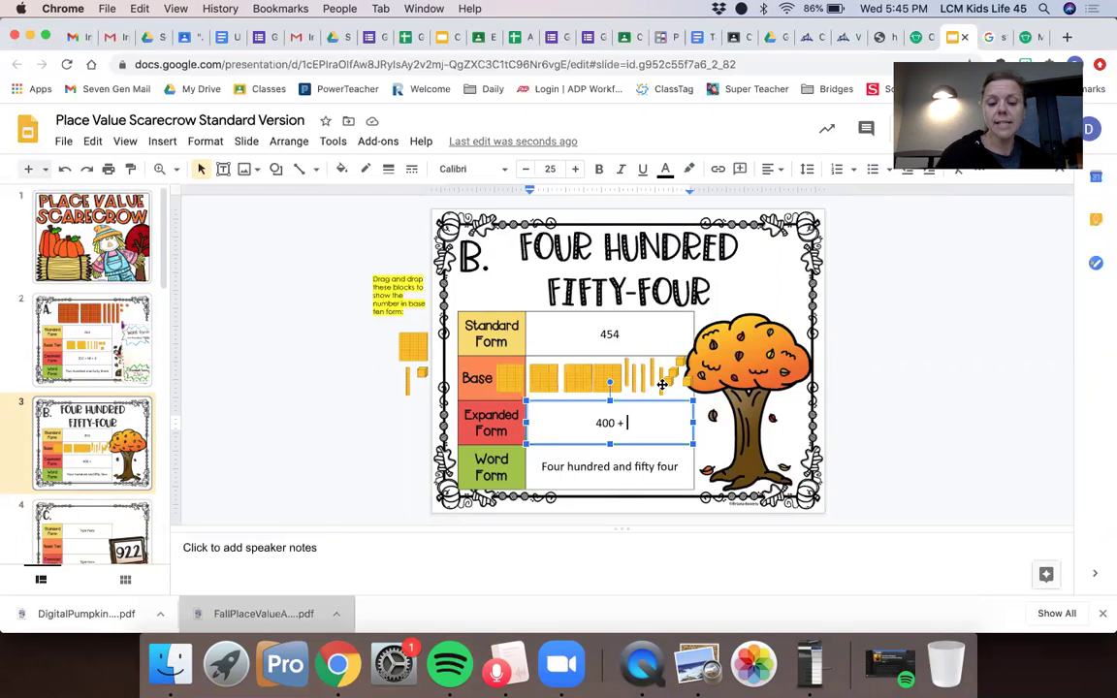
type("50")
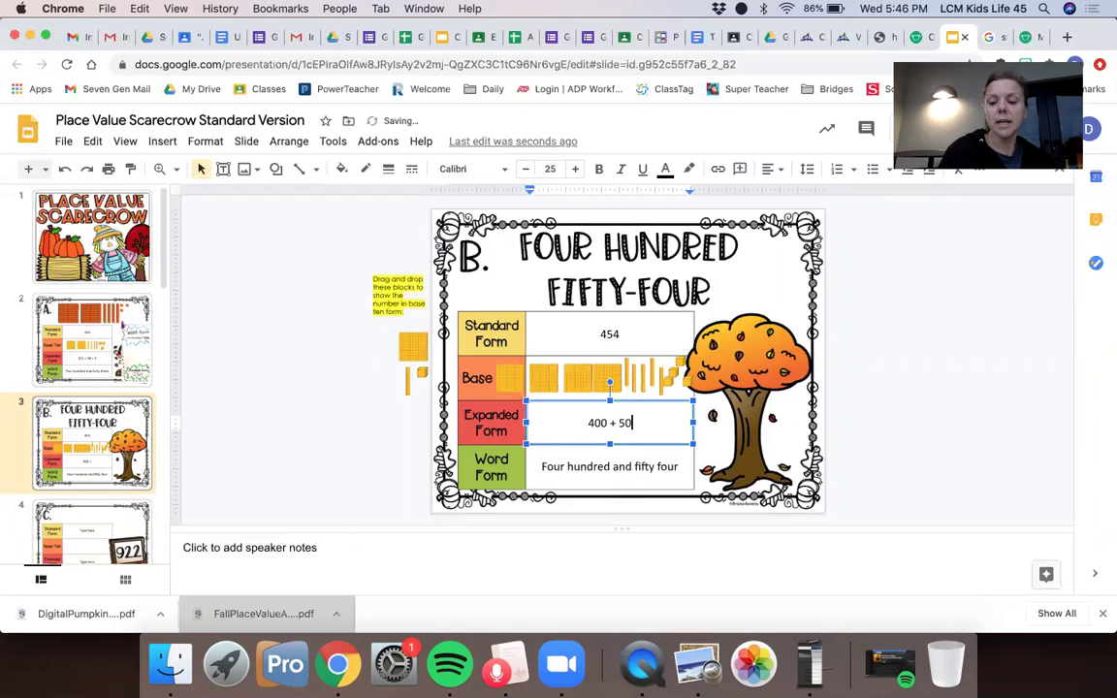
type(" +")
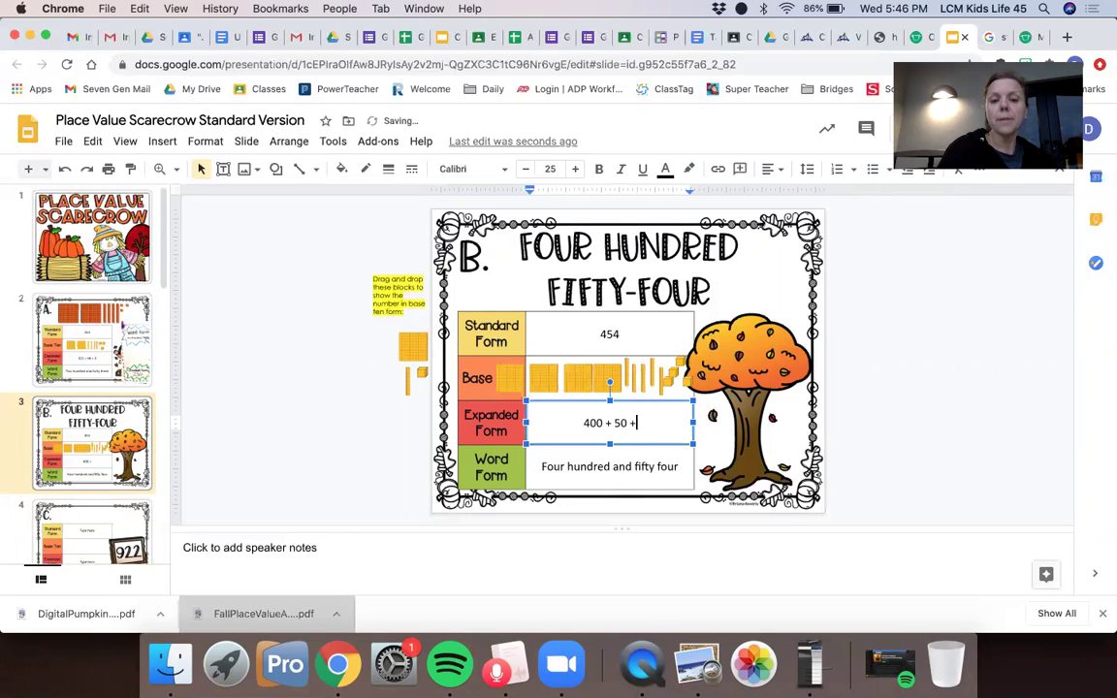
type(" 4")
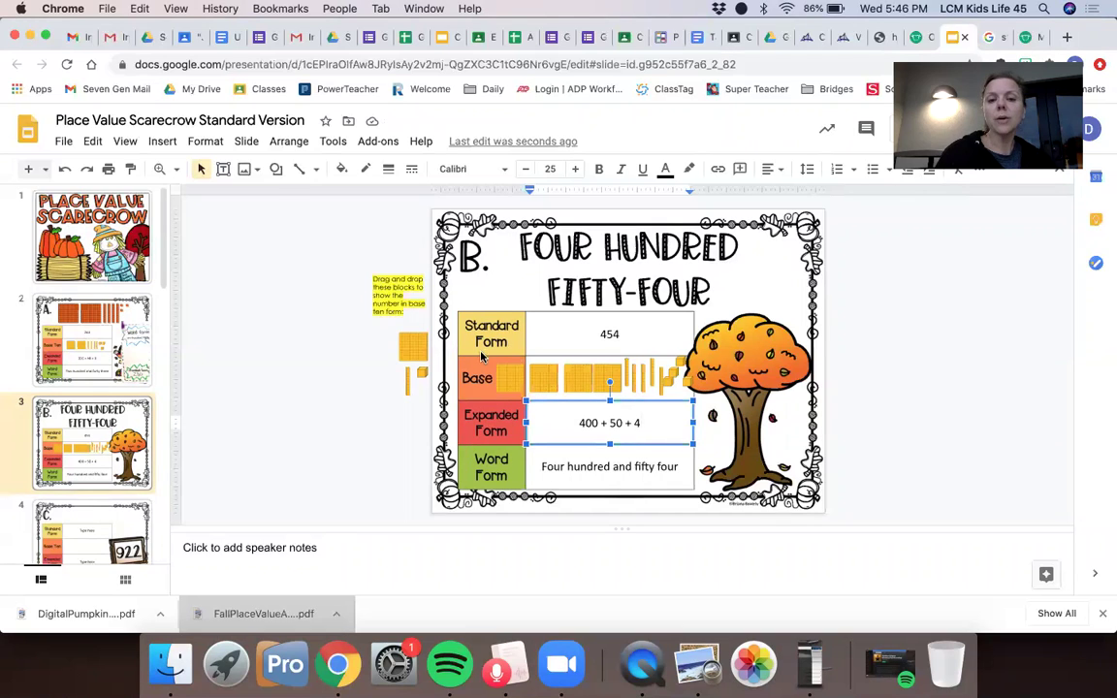
left_click_drag(572, 422, 641, 421)
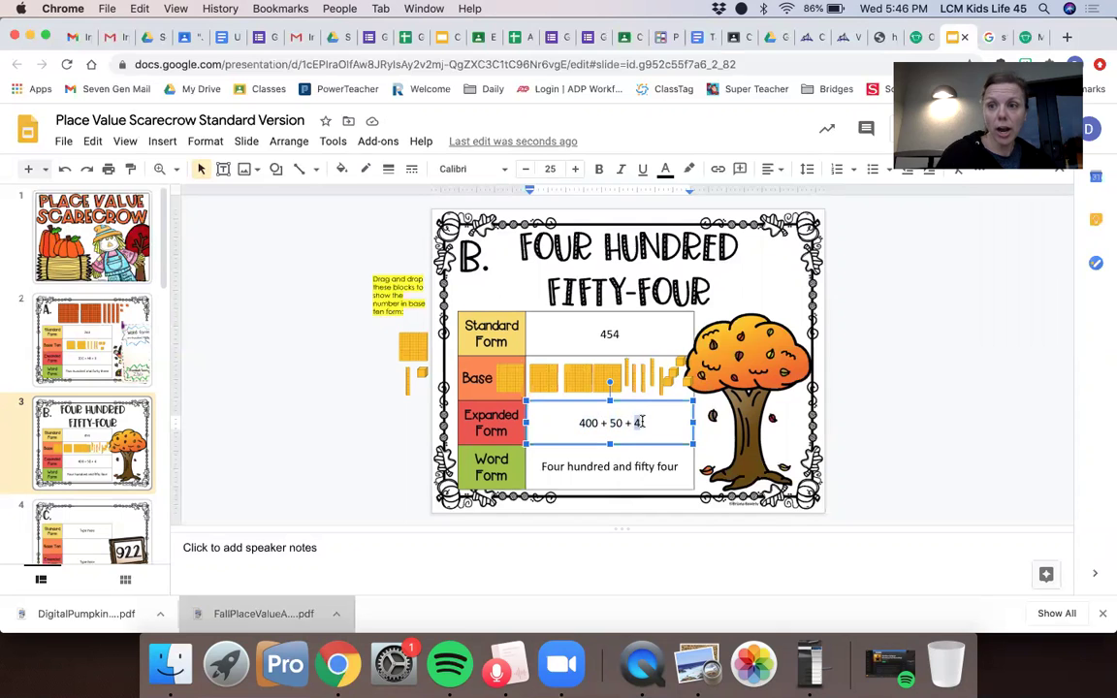
Step: Look over slides C and D to see which form each number is given in
left_click(82, 524)
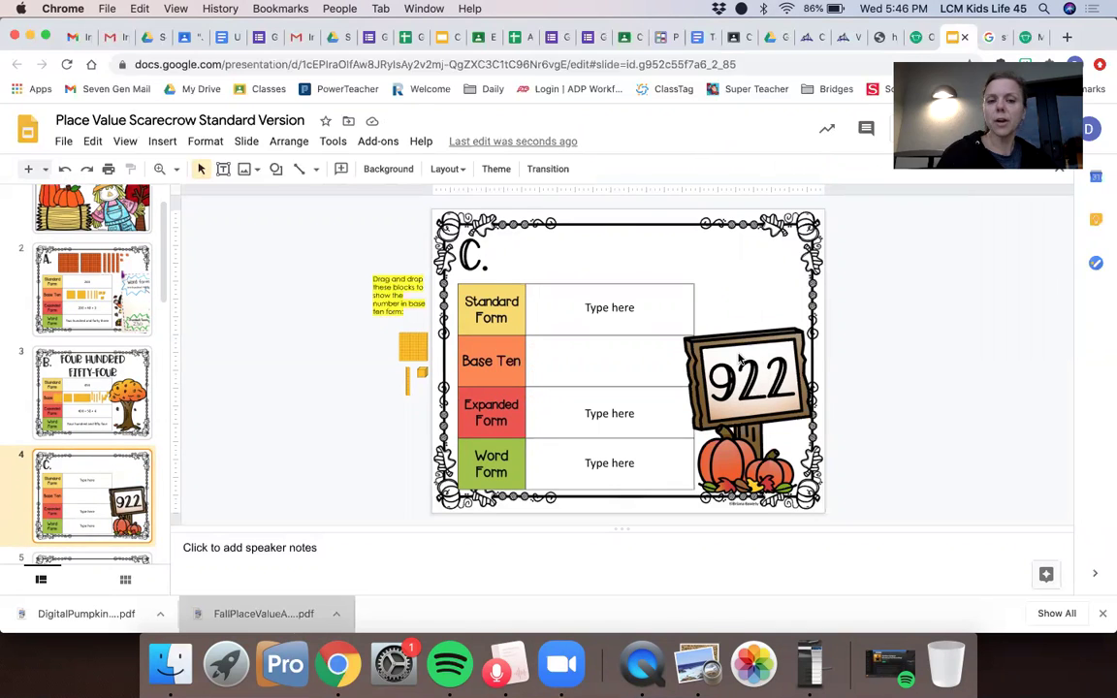
triple_click(609, 307)
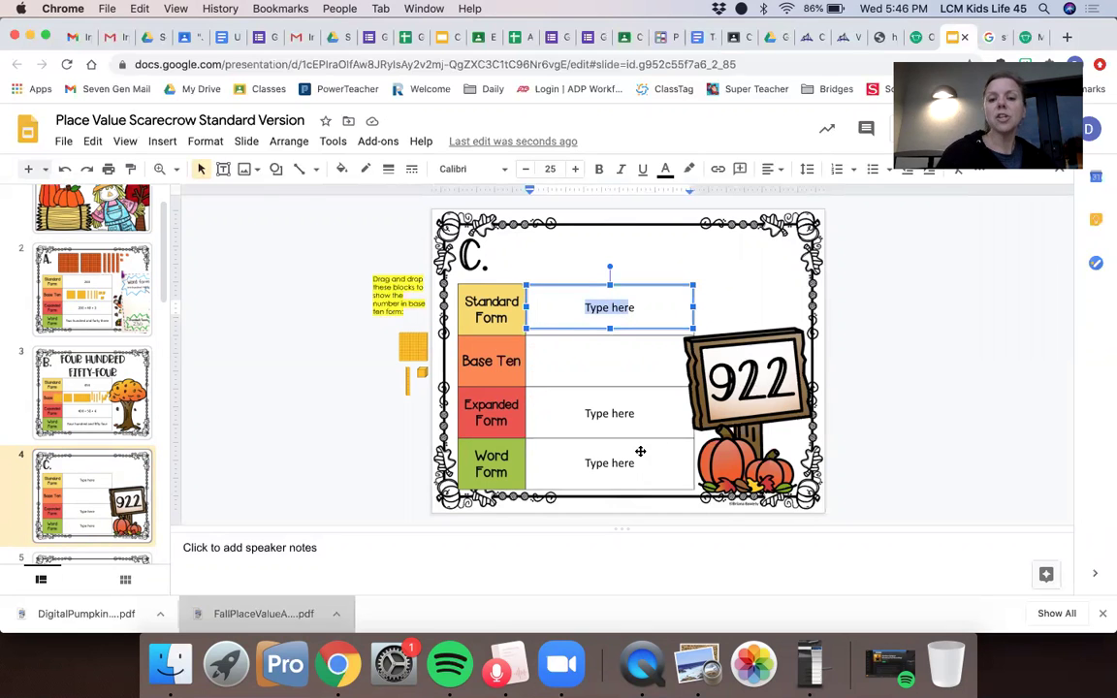
scroll(97, 434, "down", 2)
scroll(97, 433, "down", 5)
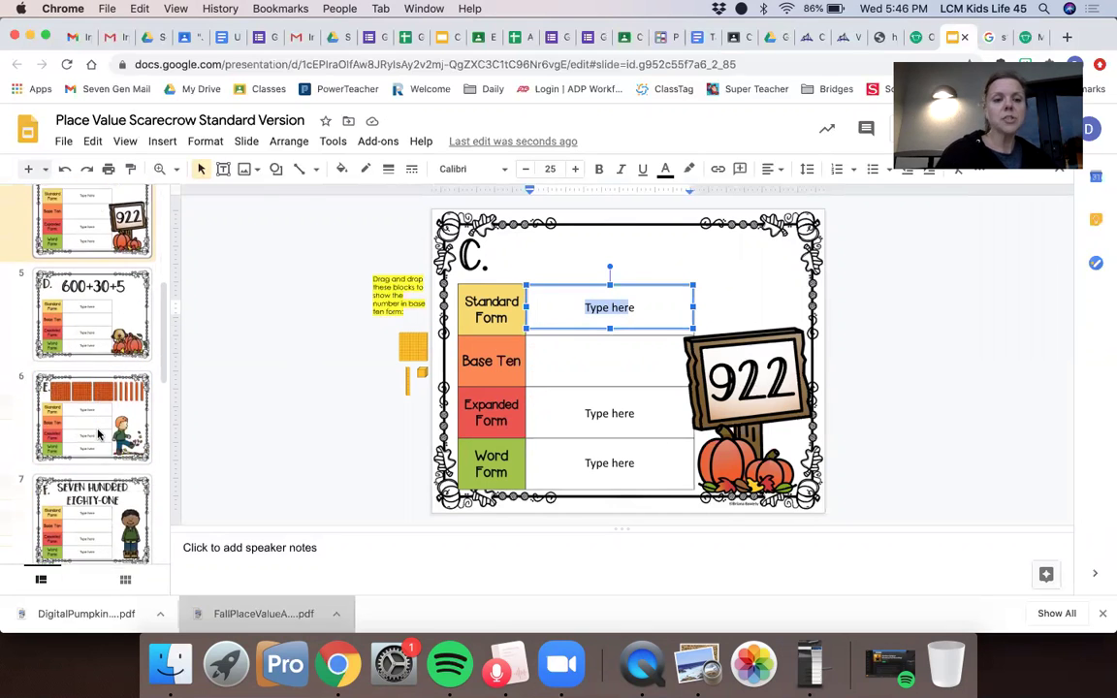
left_click(78, 310)
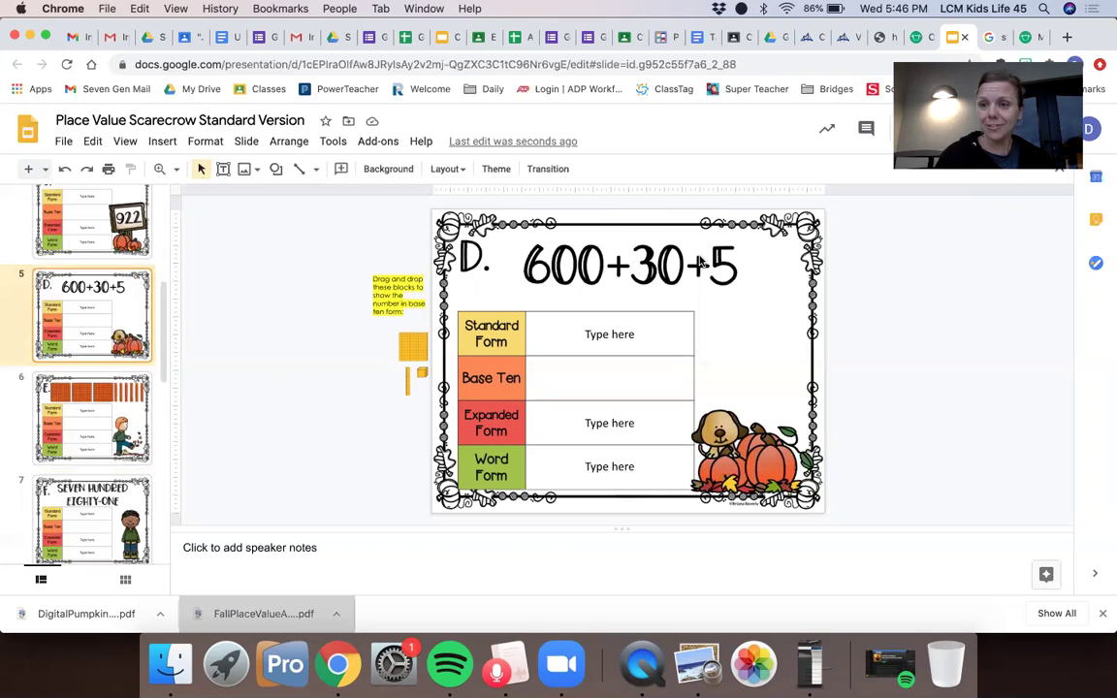
Step: Move the "Ways to show a NUMBER" chart image over the middle of slide A and enlarge it to cover most of the slide
scroll(68, 250, "up", 5)
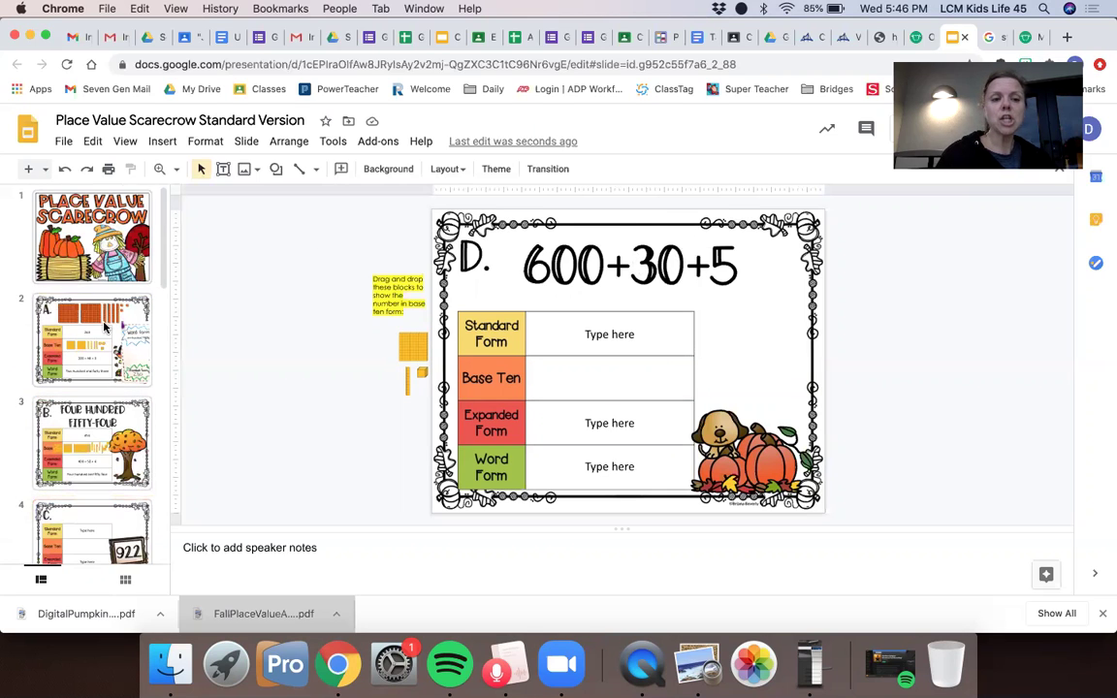
left_click(93, 319)
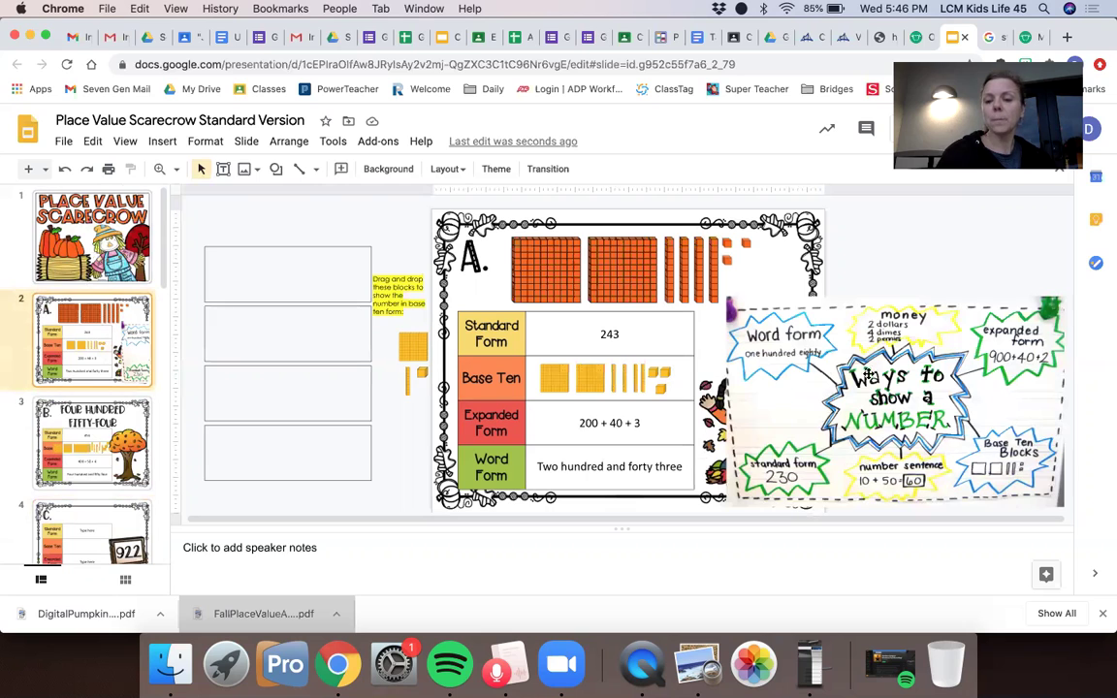
left_click_drag(869, 376, 531, 291)
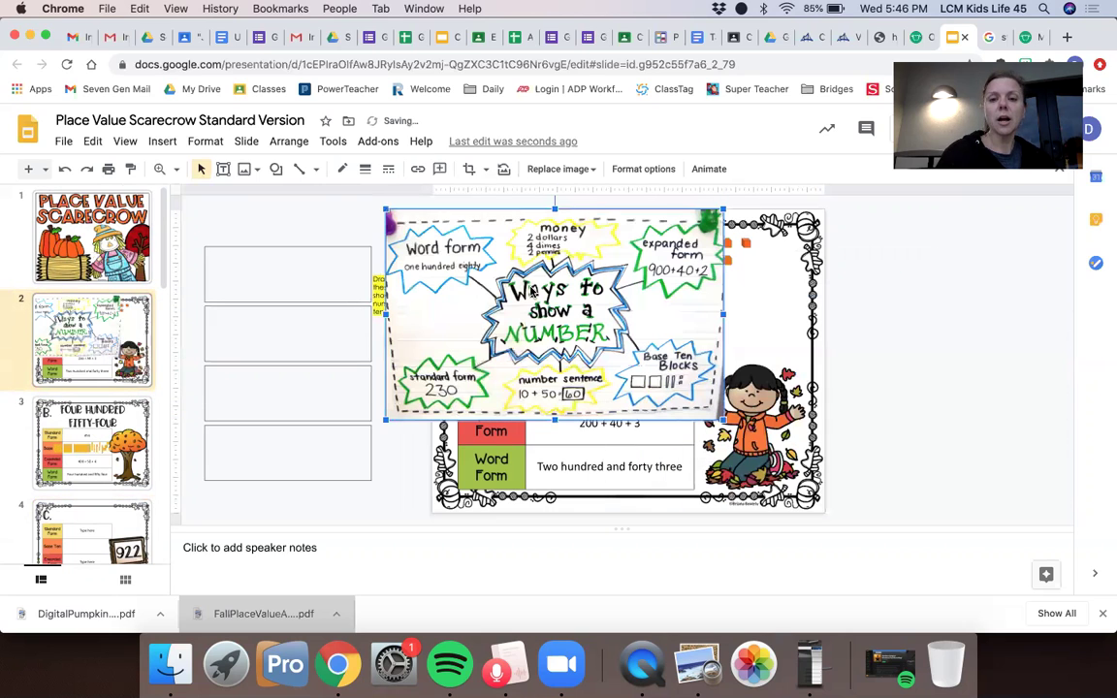
left_click_drag(723, 421, 855, 502)
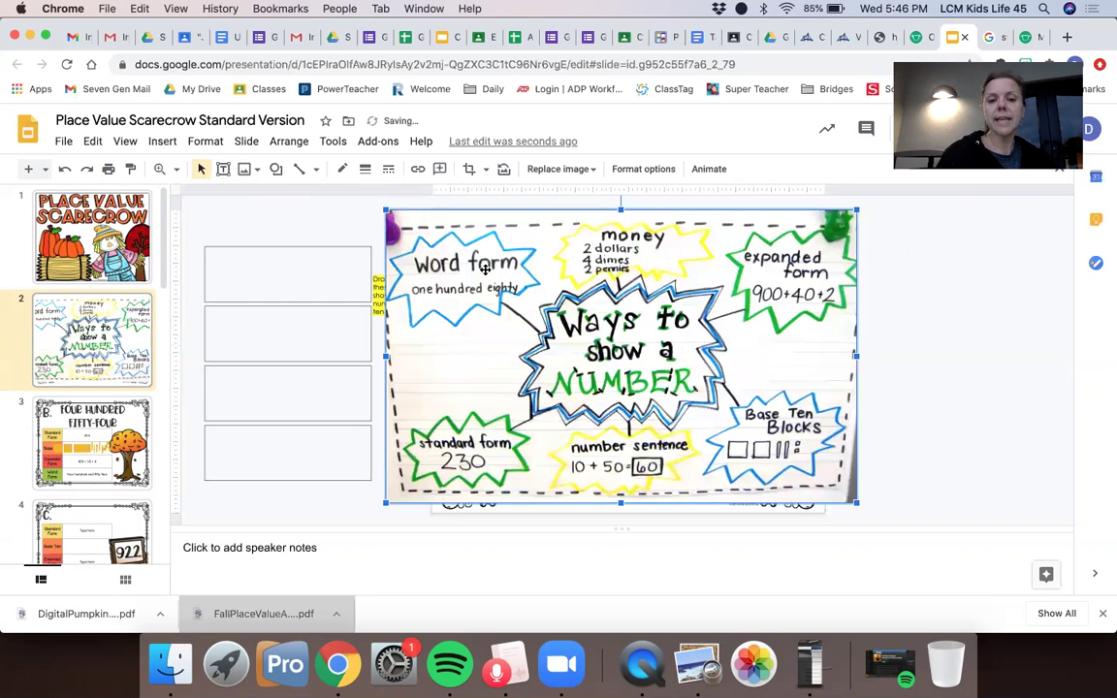